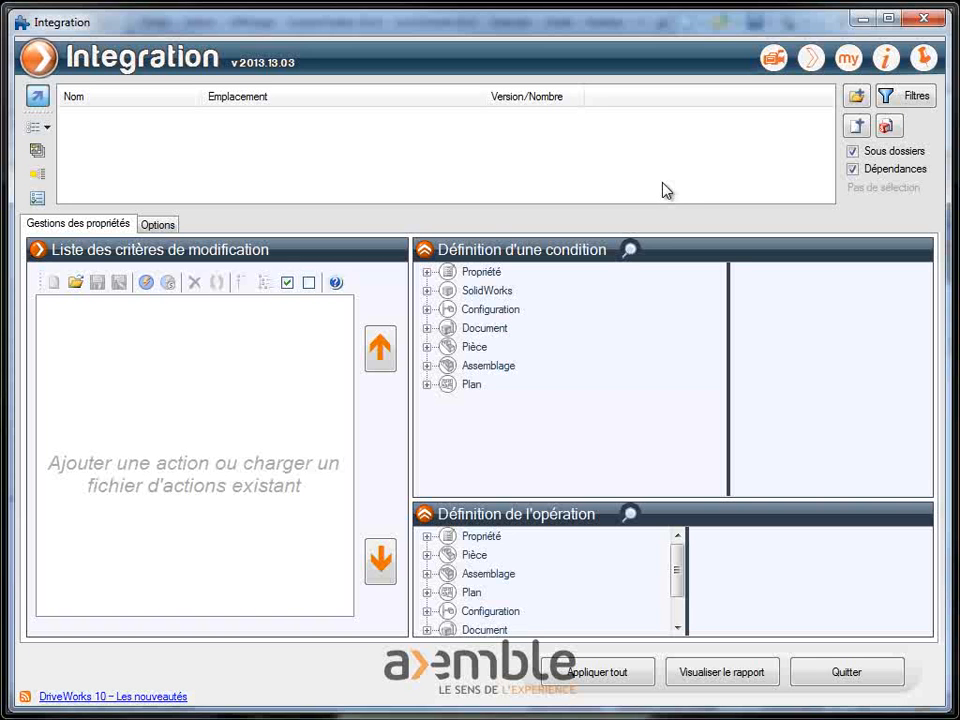
Examine the available Propriété, Pièce and Plan conditions, including property existence, solid body count, defined material and sheet format
click(427, 272)
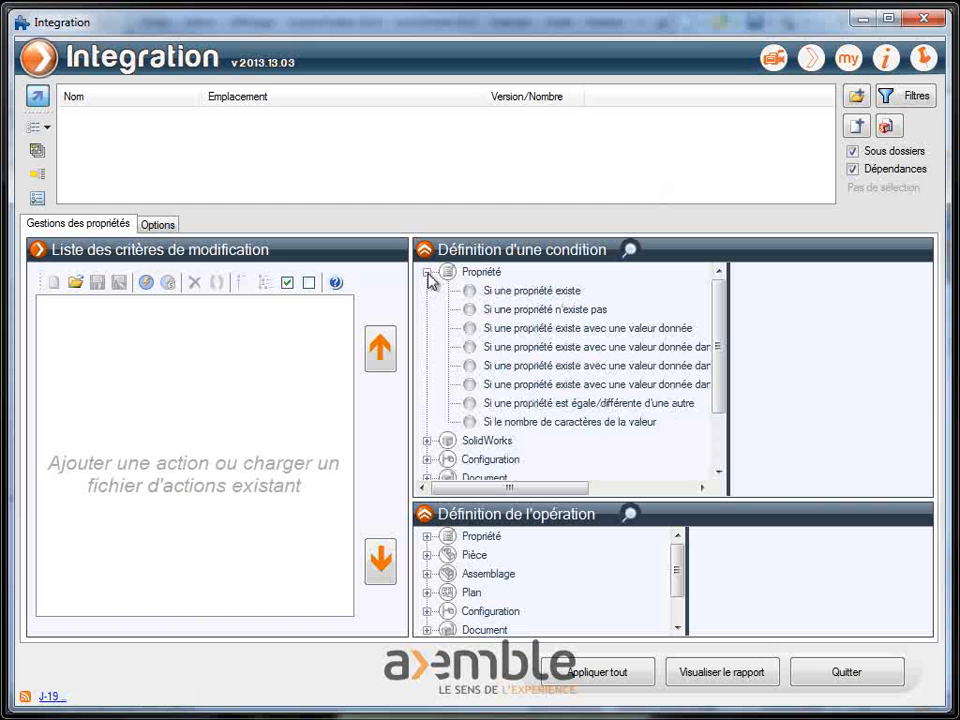
click(512, 295)
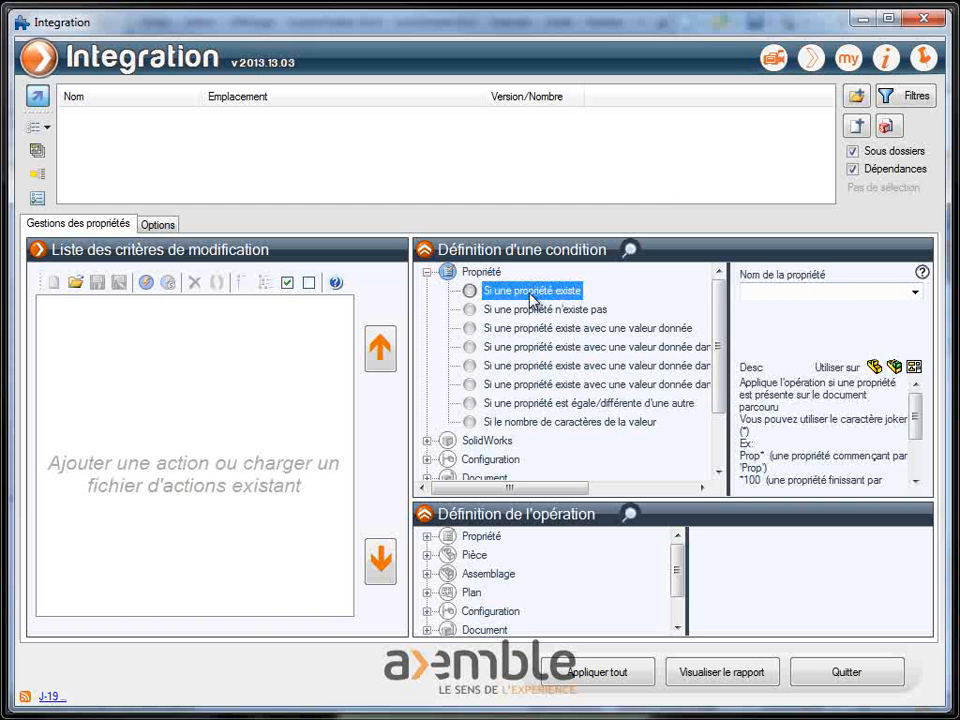
click(427, 273)
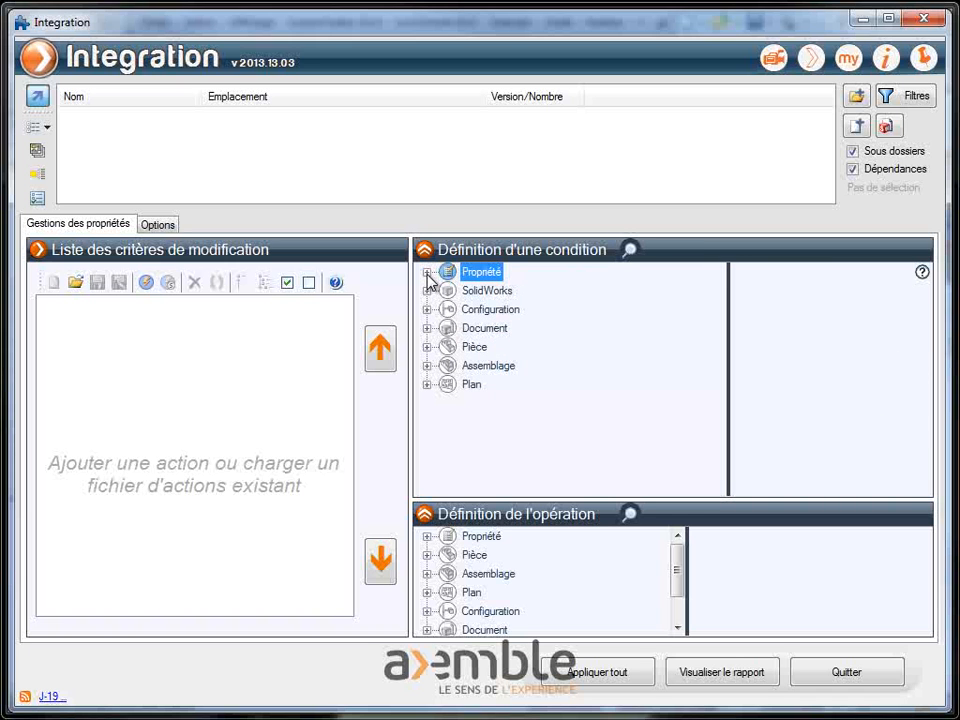
click(427, 347)
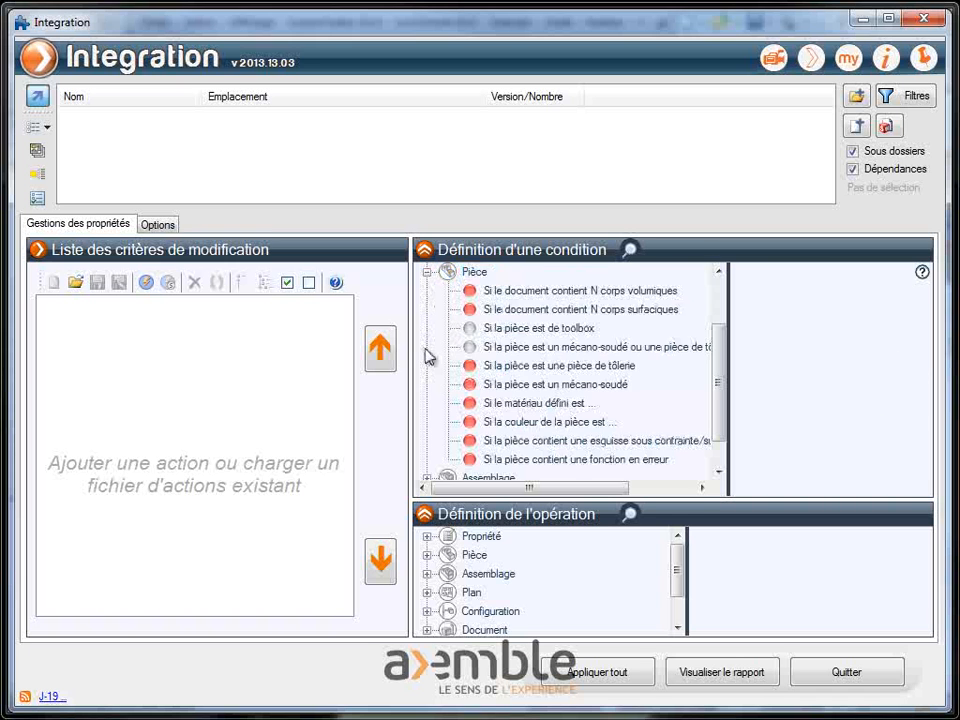
click(597, 291)
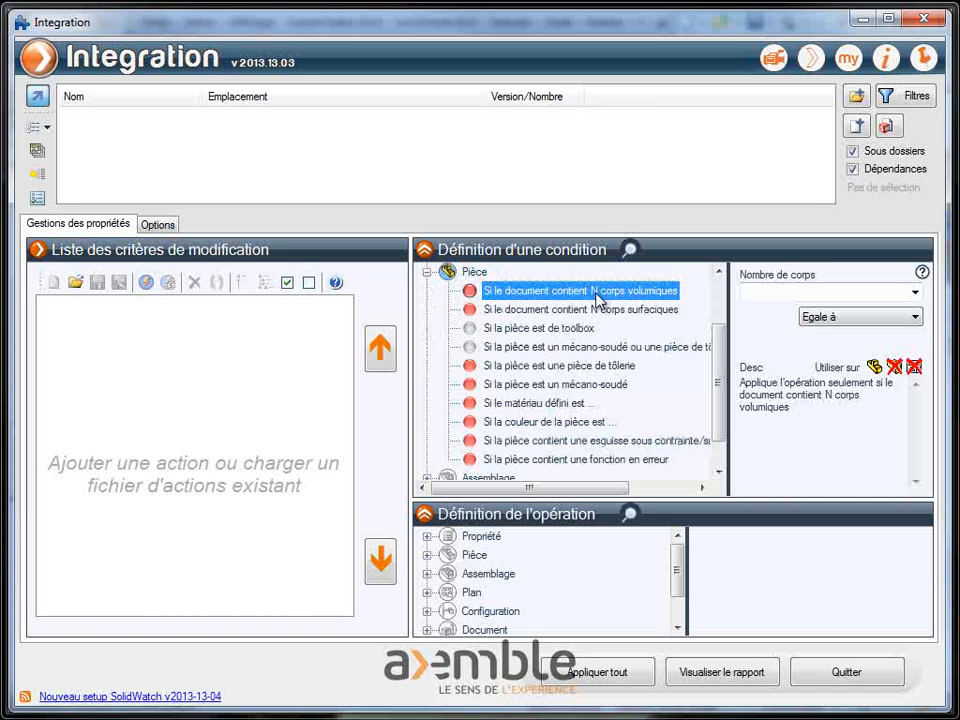
click(587, 405)
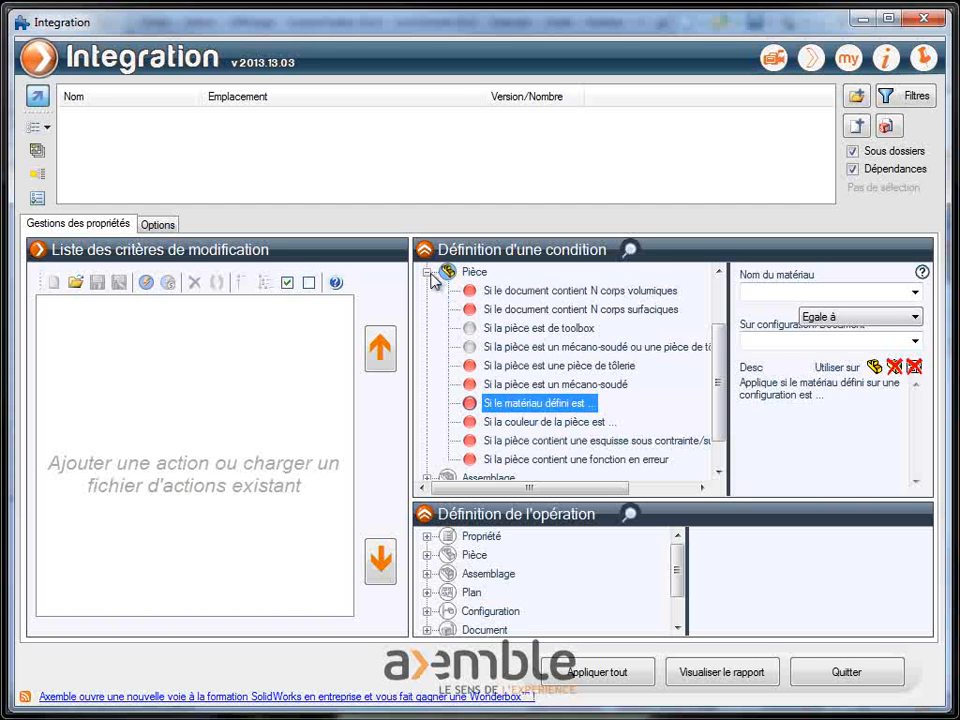
click(427, 272)
click(427, 384)
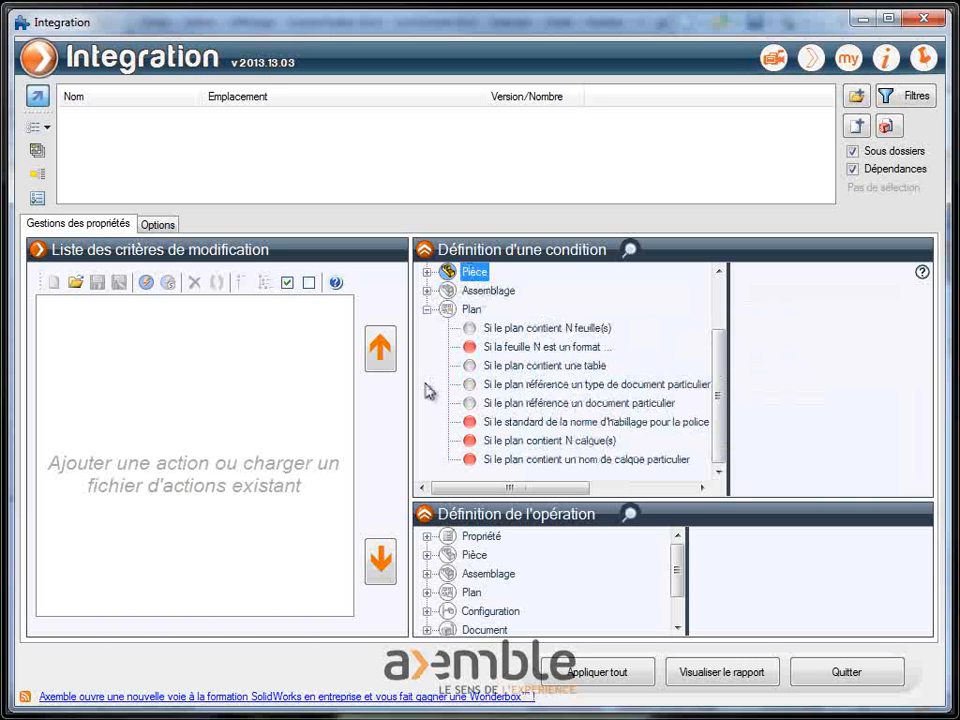
click(519, 348)
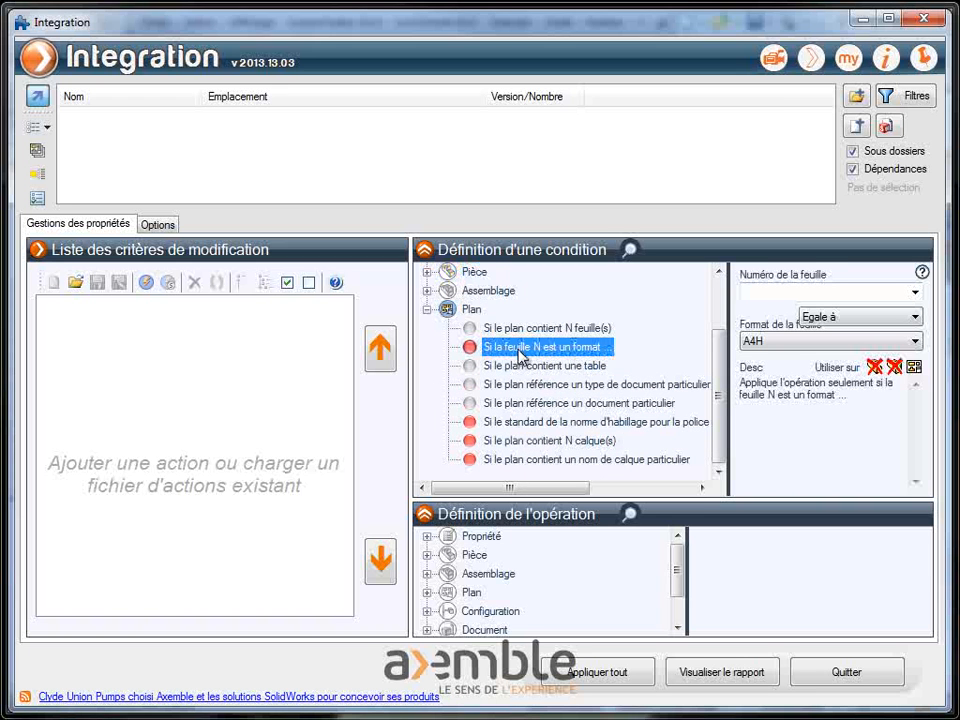
click(427, 311)
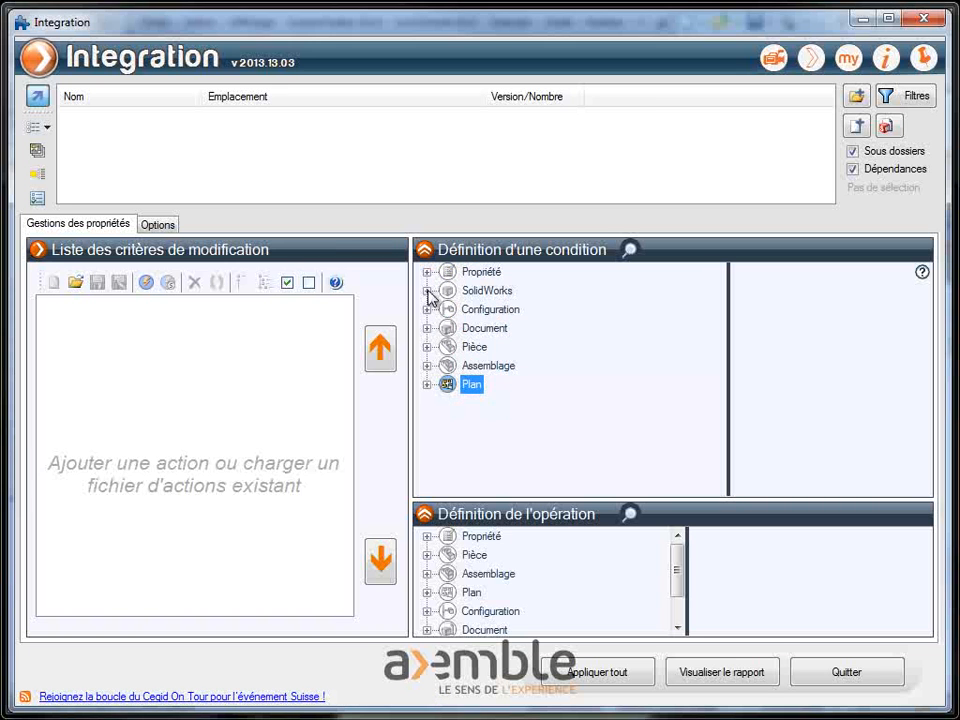
Examine the conditions offered in the SolidWorks, Configuration and Document categories, collapsing them when done
click(427, 290)
click(427, 347)
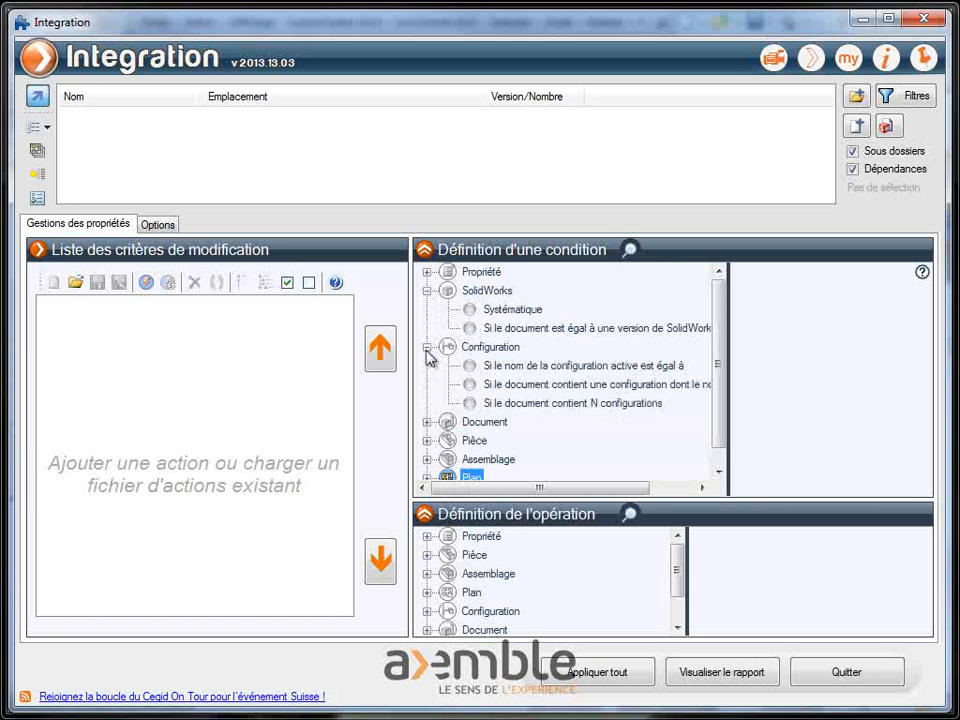
click(427, 423)
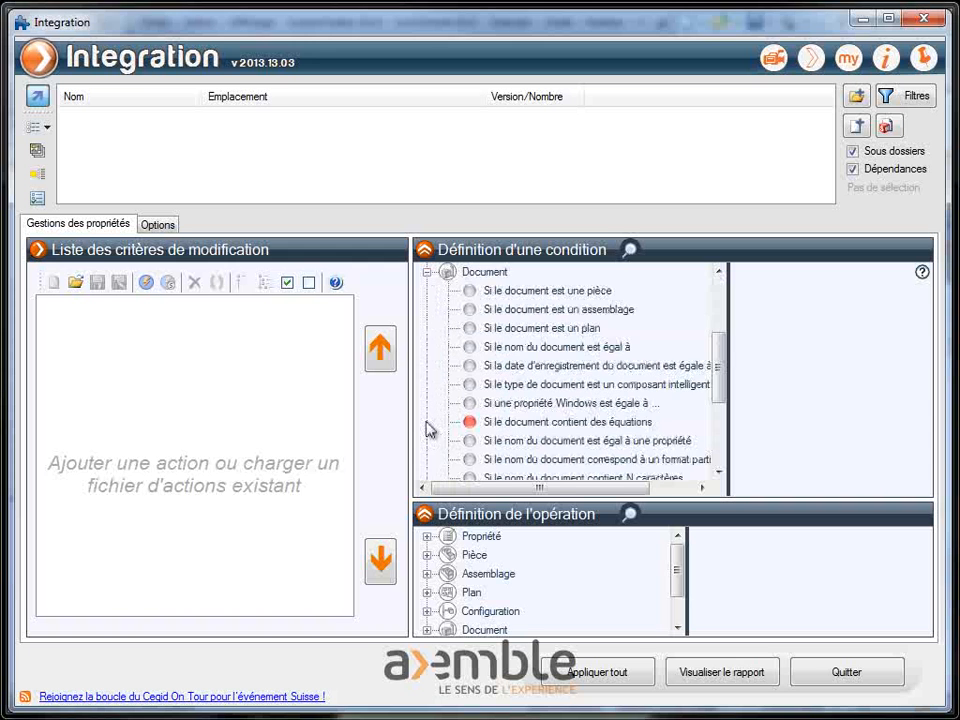
click(427, 272)
click(428, 273)
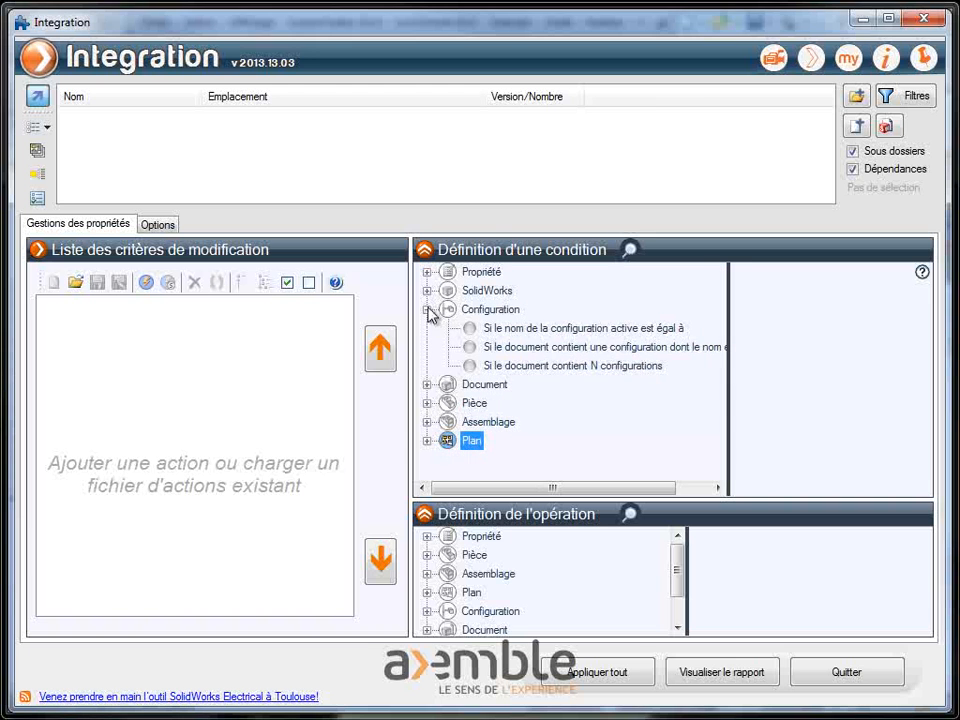
click(428, 310)
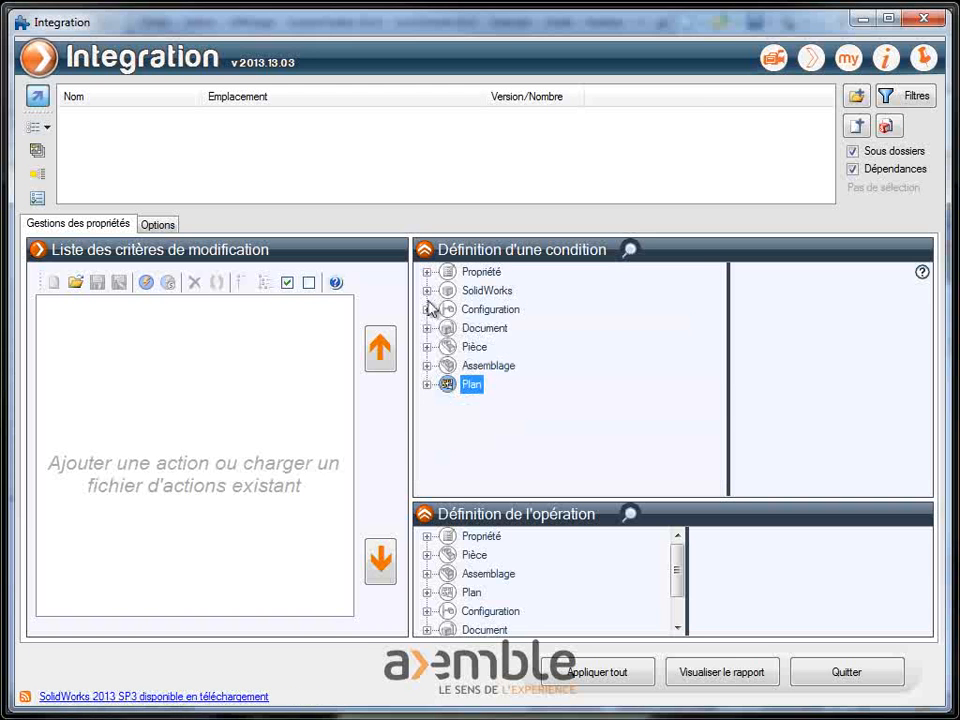
Consult the help page for the "Si une propriété existe" condition and close it
click(428, 273)
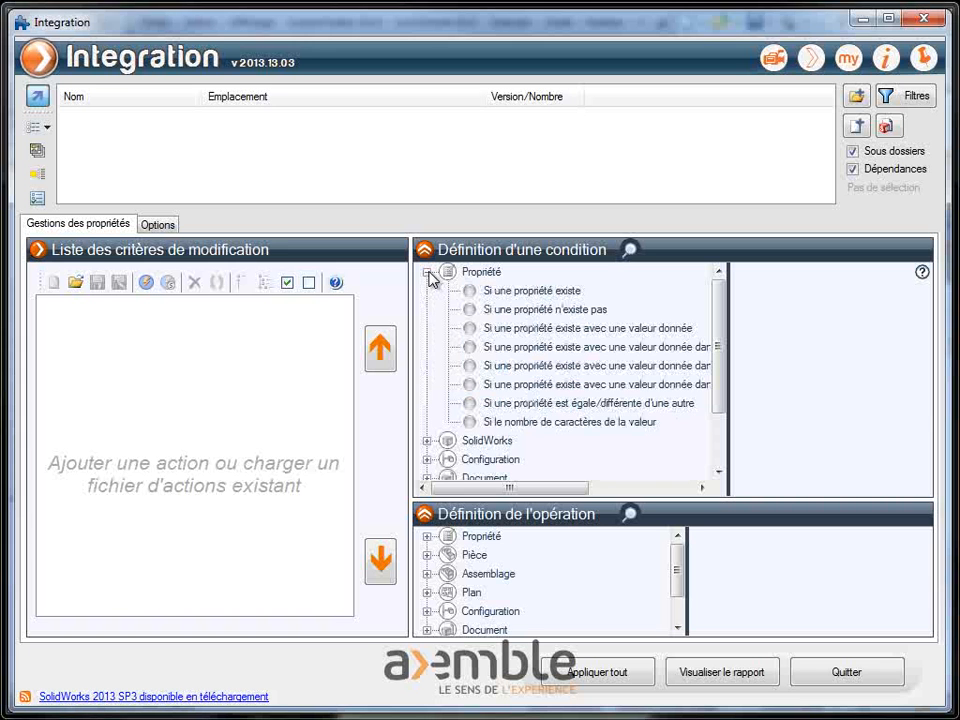
click(500, 292)
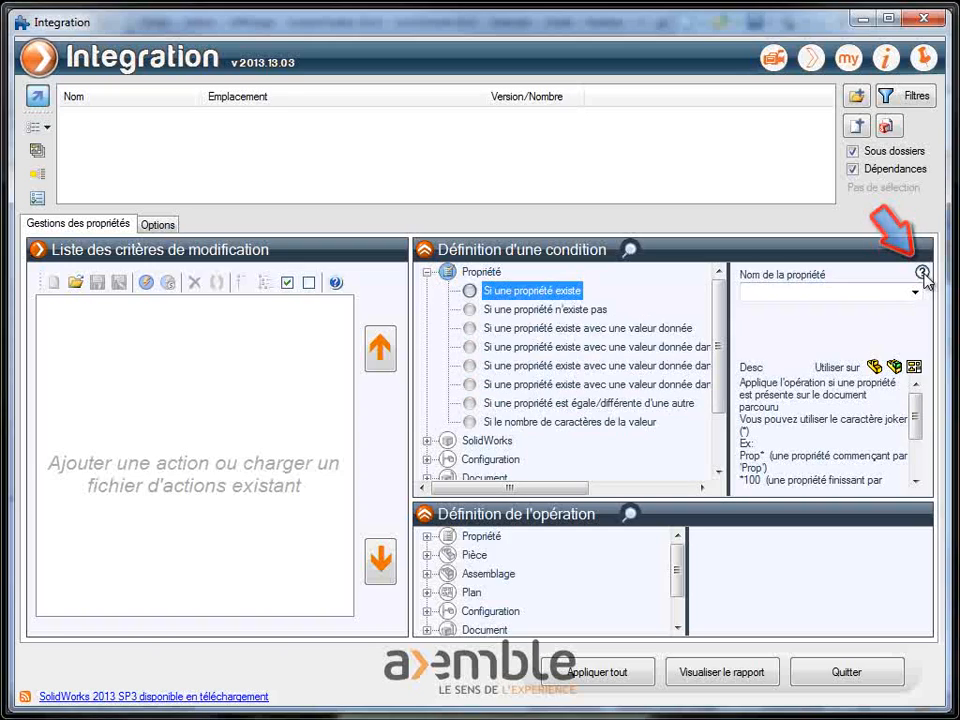
click(922, 273)
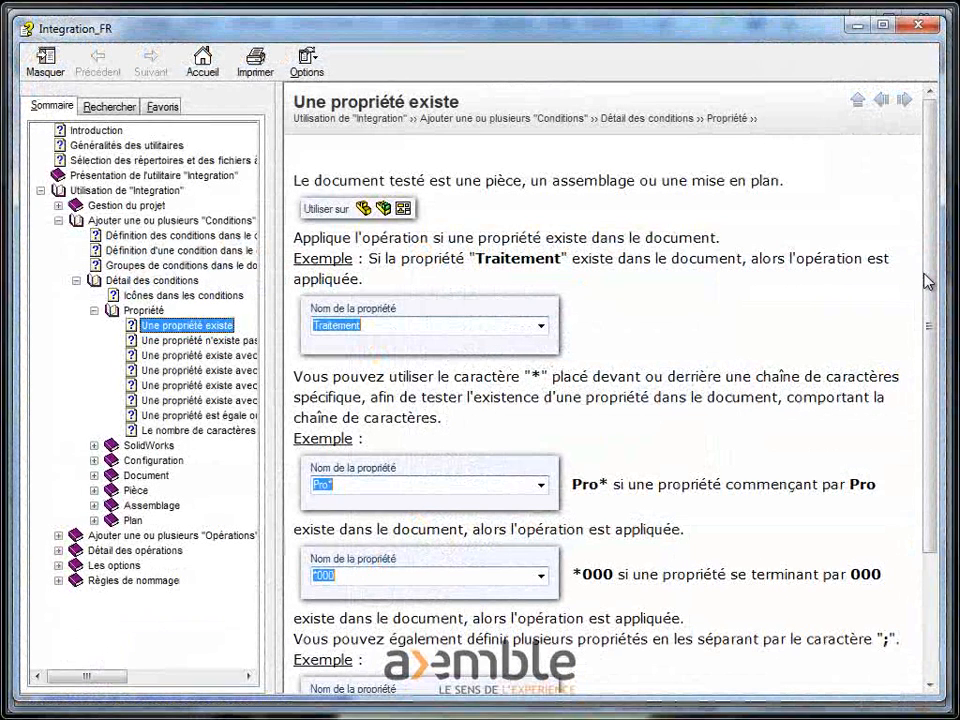
click(920, 26)
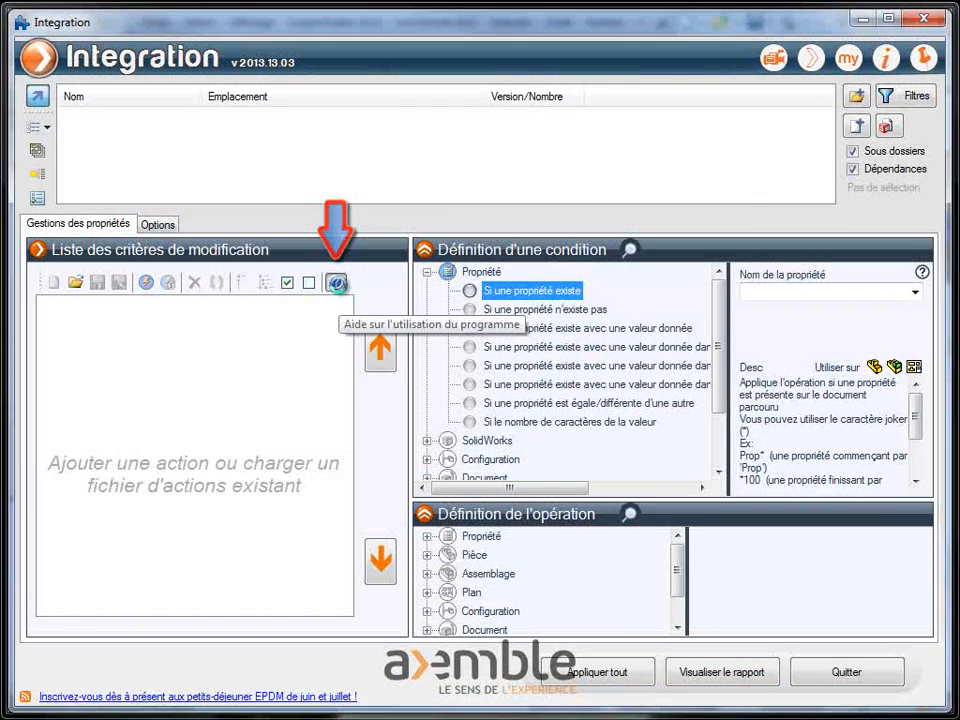
Consult the general program help on the assembly operation "Supprimer un composant" and close it
click(337, 286)
click(40, 190)
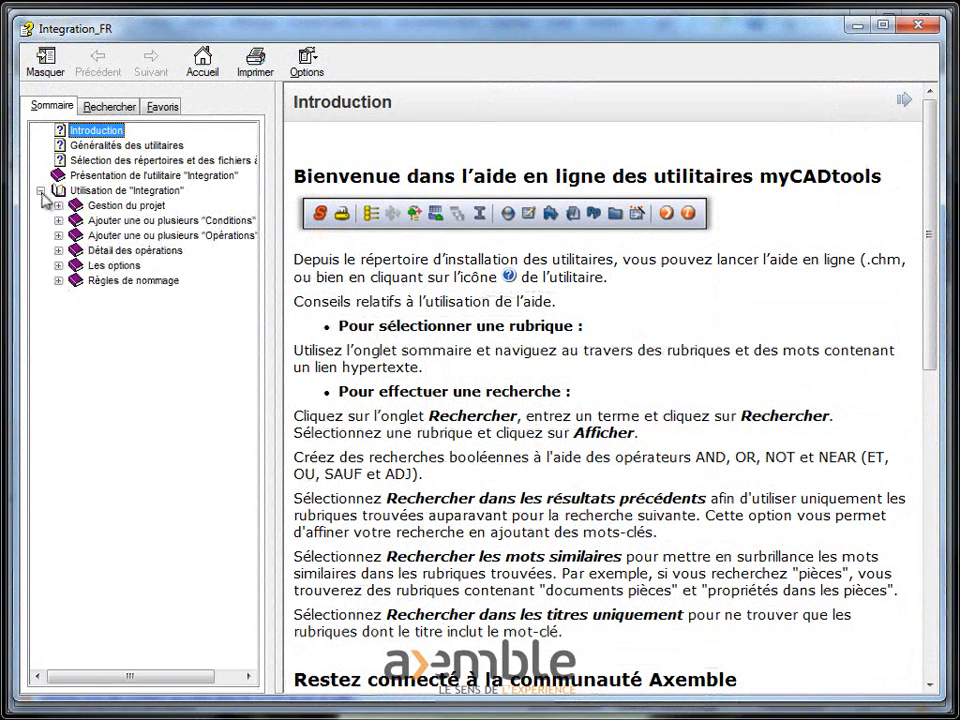
click(58, 250)
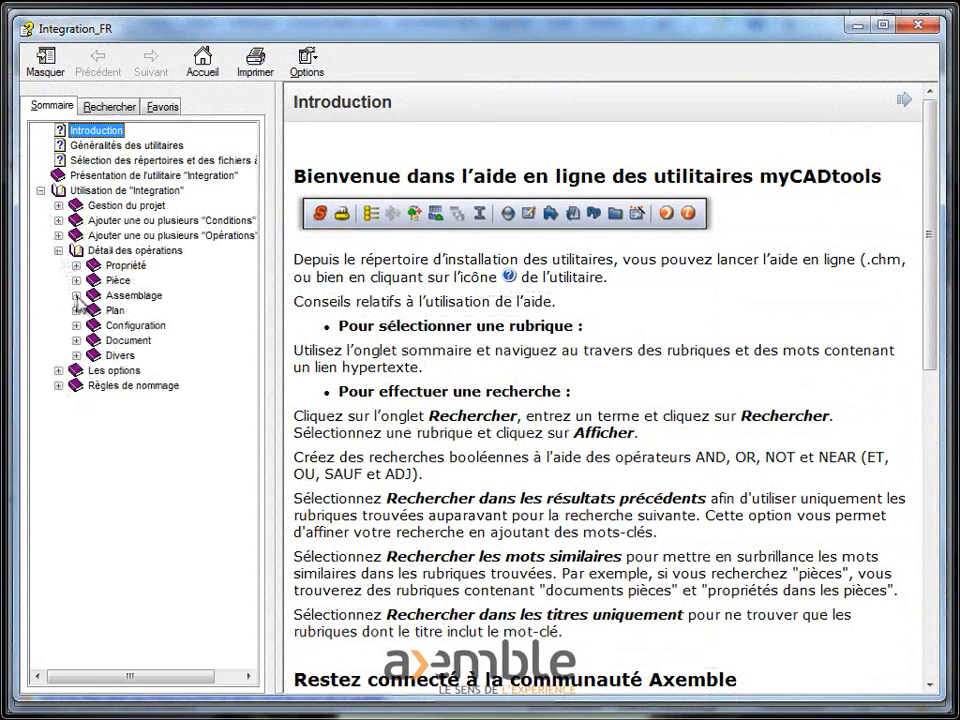
click(76, 295)
click(147, 326)
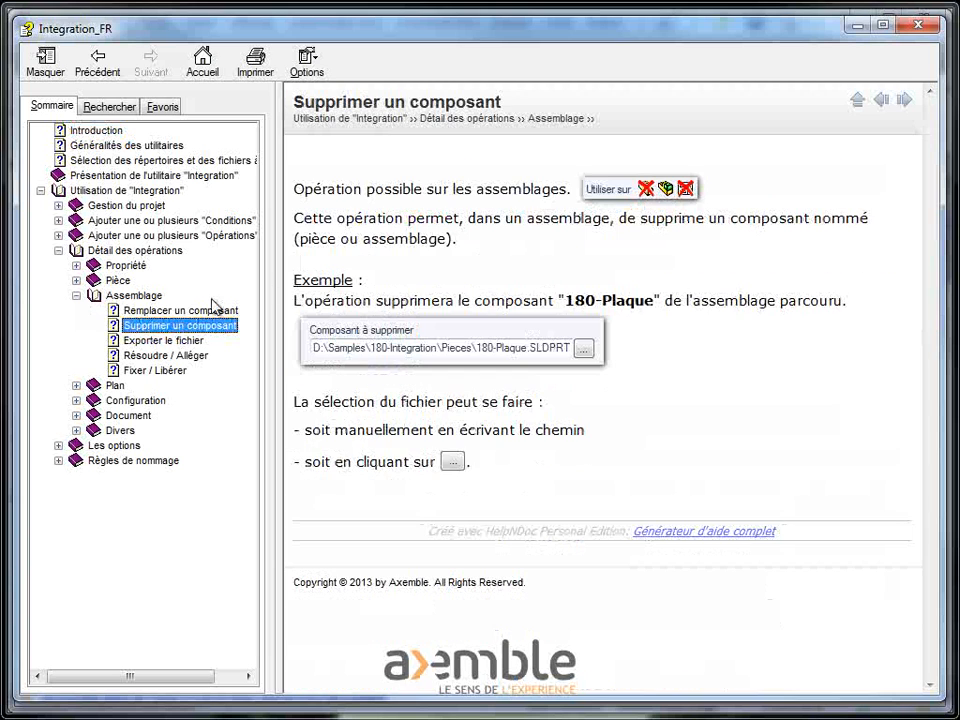
click(919, 26)
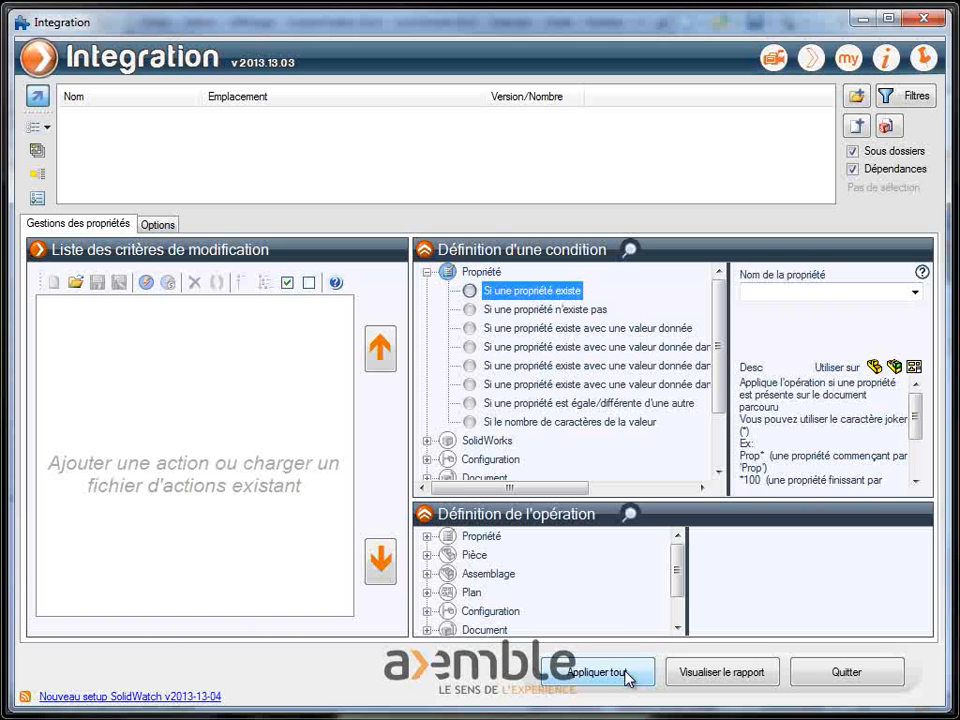
Enlarge the operation definition area and examine the settings of the Pièce operation "Change le matériau", including its material name choices
click(427, 272)
drag(443, 499, 447, 401)
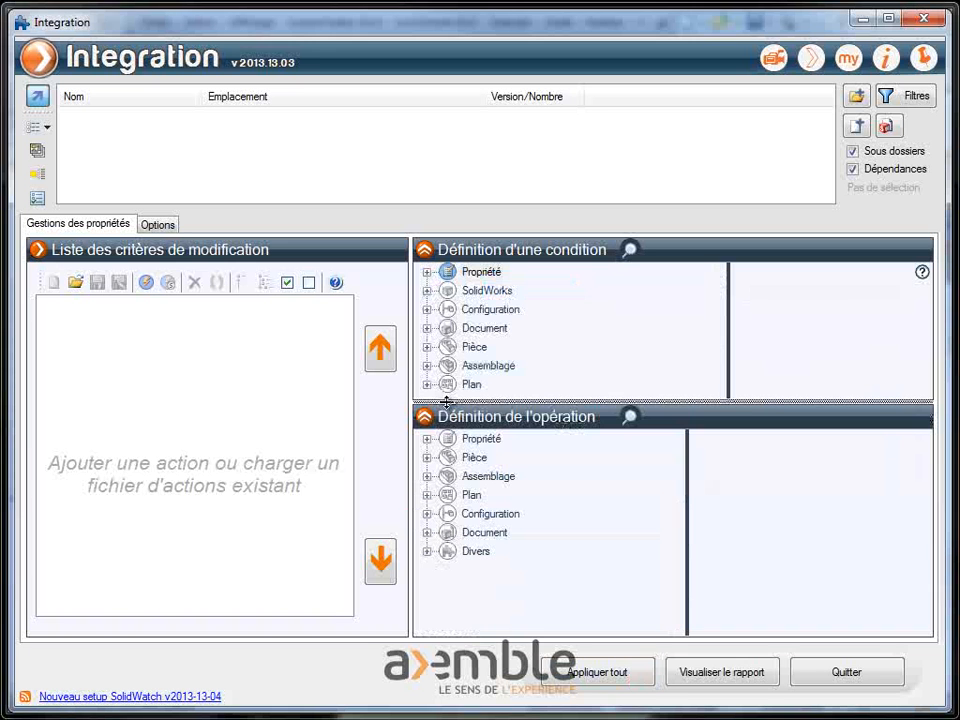
click(428, 458)
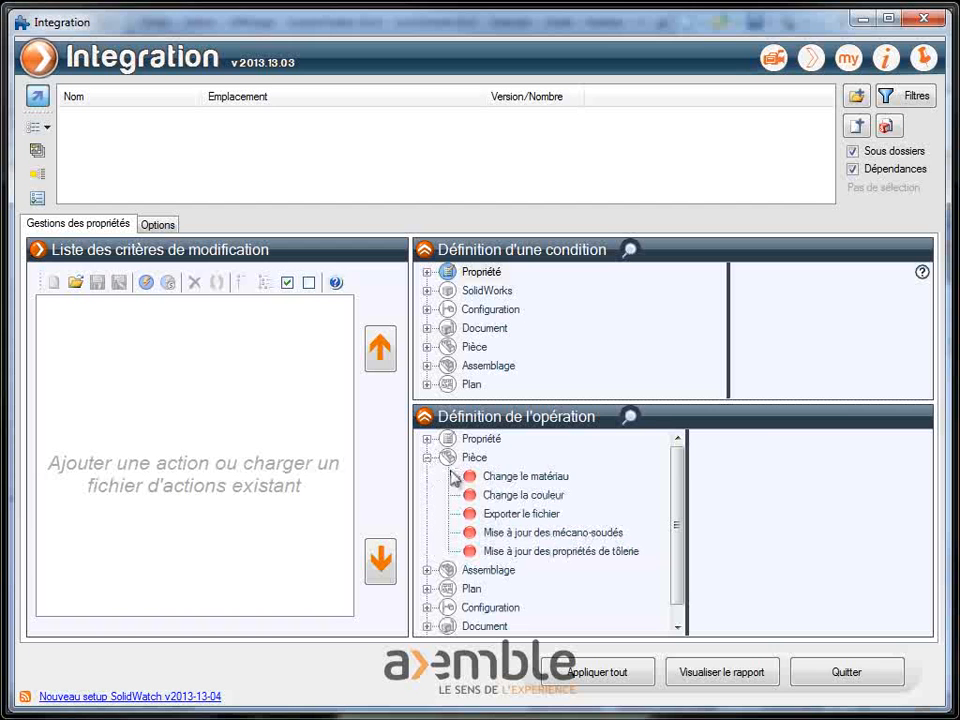
click(507, 478)
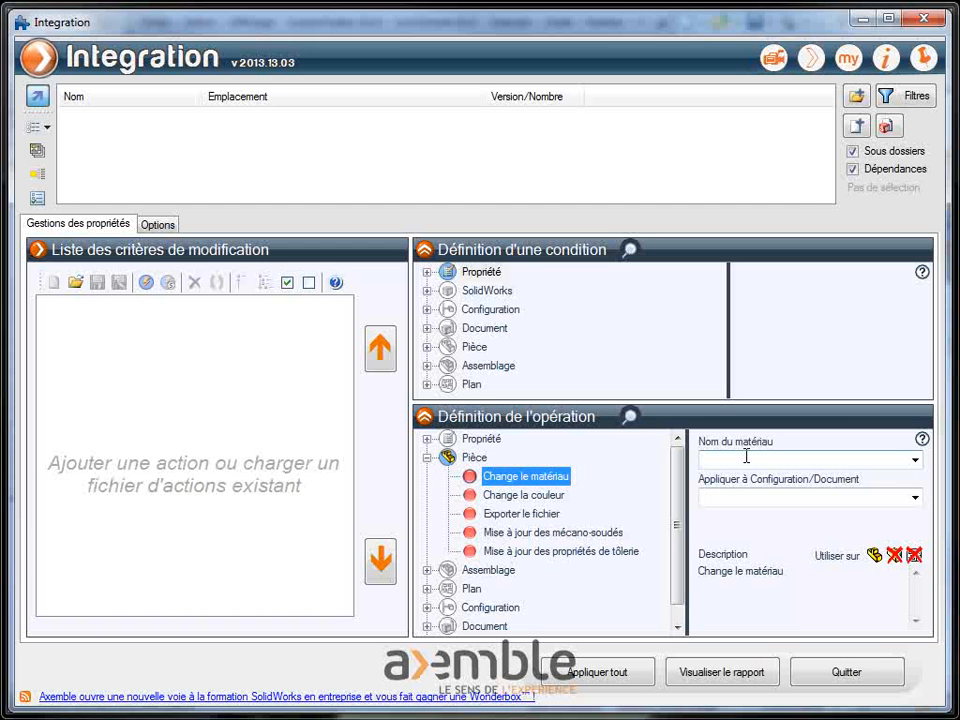
click(915, 460)
click(915, 461)
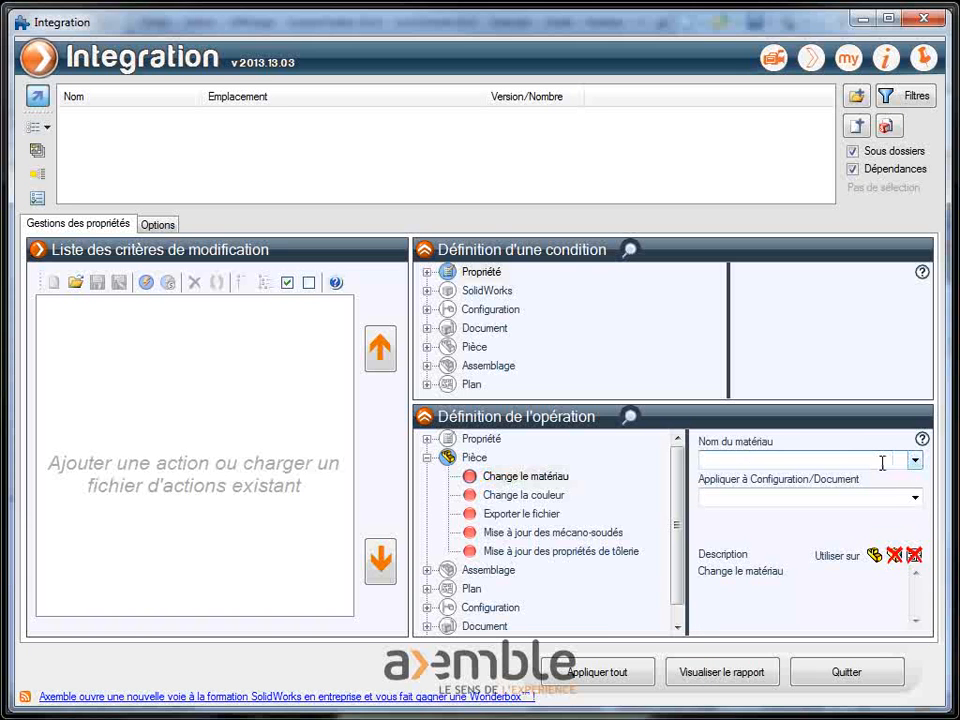
click(428, 458)
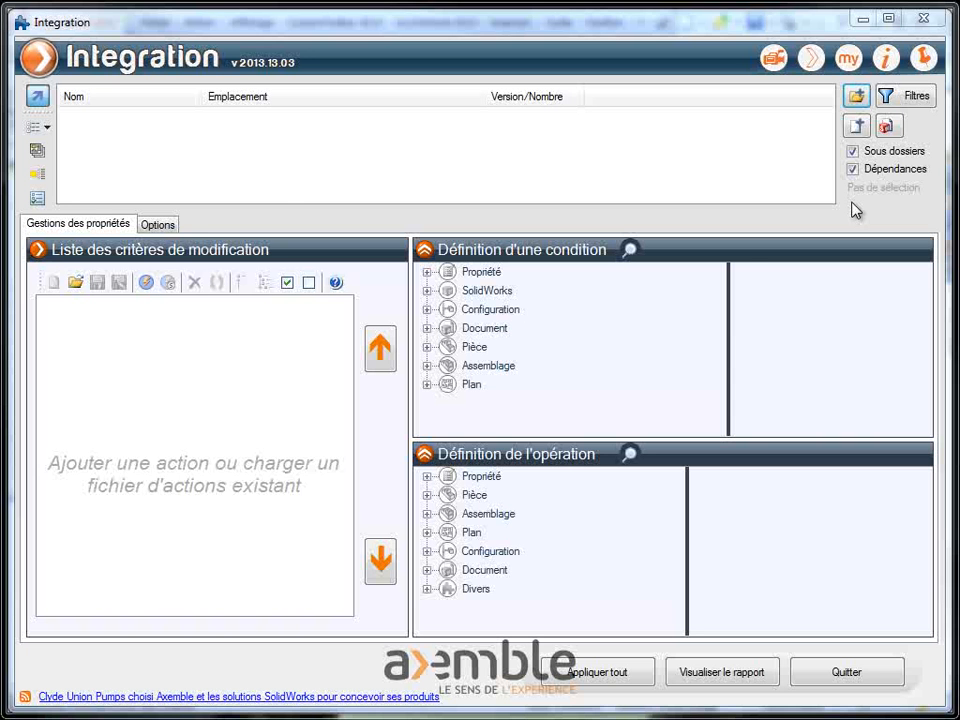
Add the D:\Samples\180-Integration folder to the list of documents to process and remove it again
click(856, 96)
drag(726, 219, 722, 330)
click(350, 513)
click(617, 574)
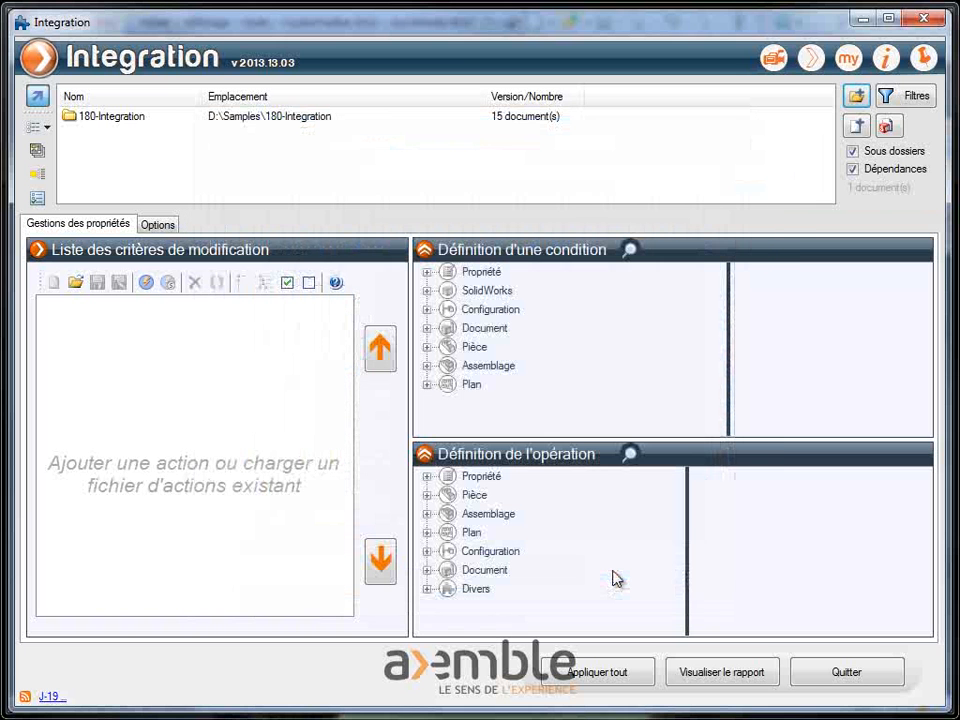
right_click(512, 118)
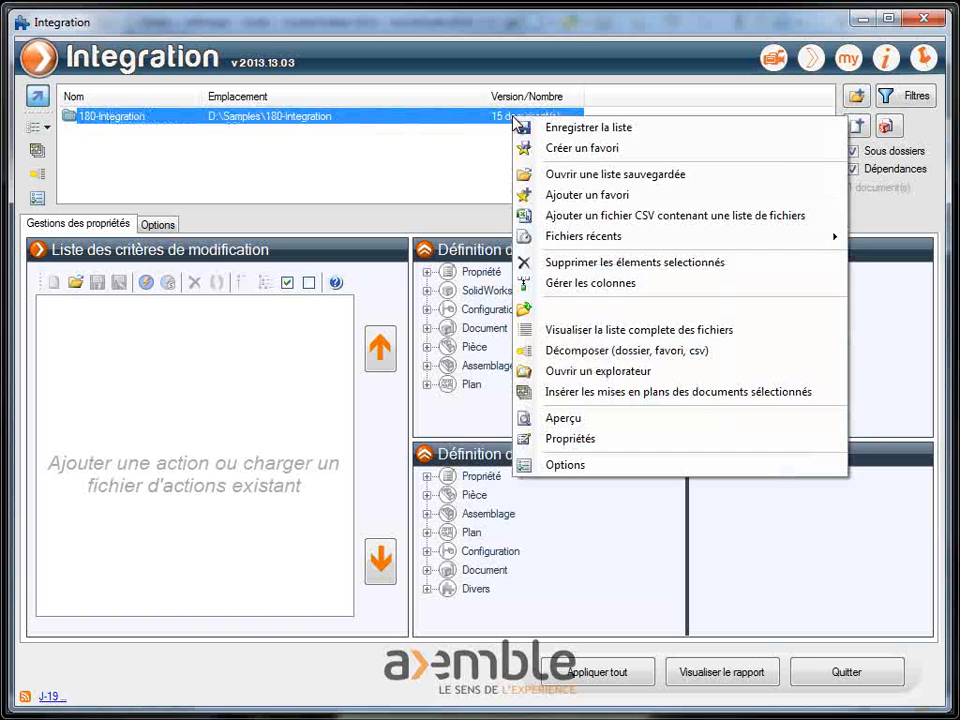
click(527, 264)
Add the 180-Cardan.SLDASM assembly open in SolidWorks with its dependencies to the document list, and collapse the list
click(887, 127)
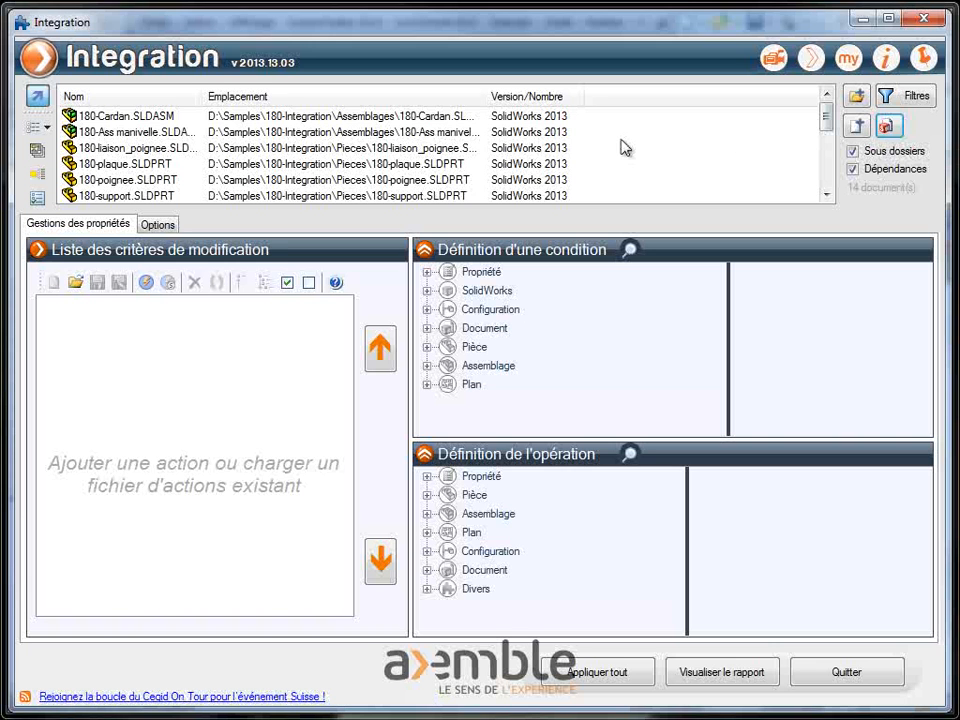
click(38, 96)
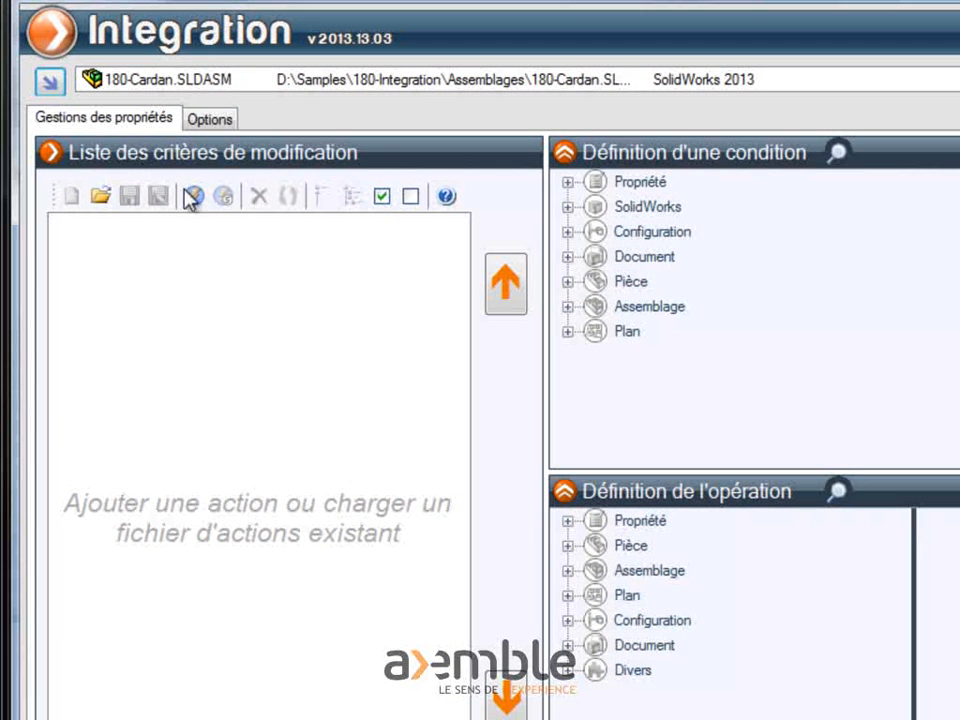
Create an action named Action1 and select the Et group under its conditions
click(195, 197)
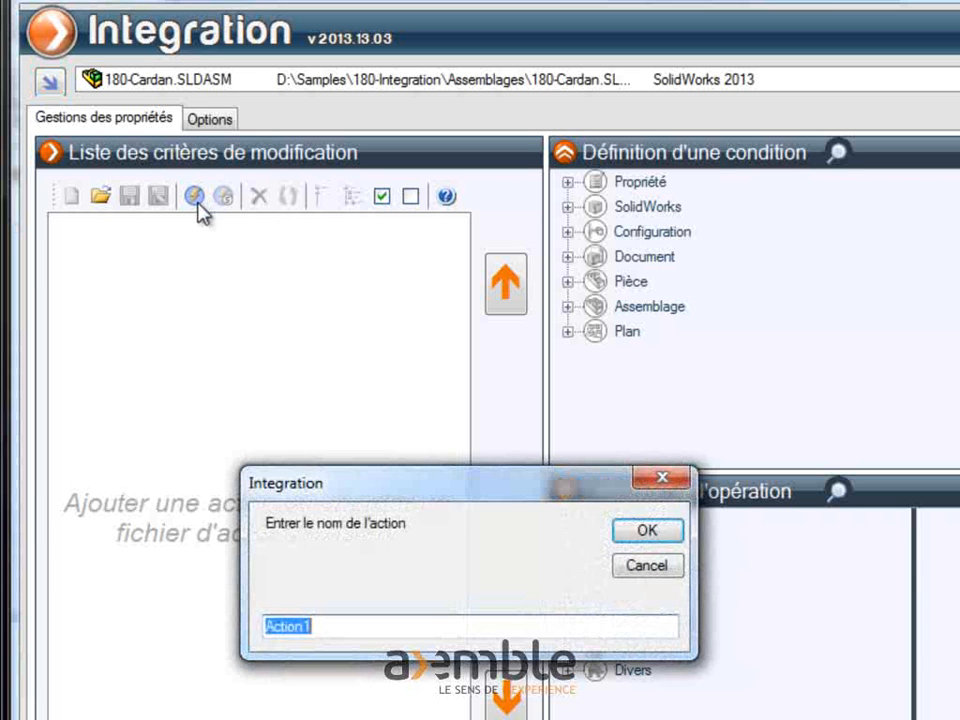
click(648, 533)
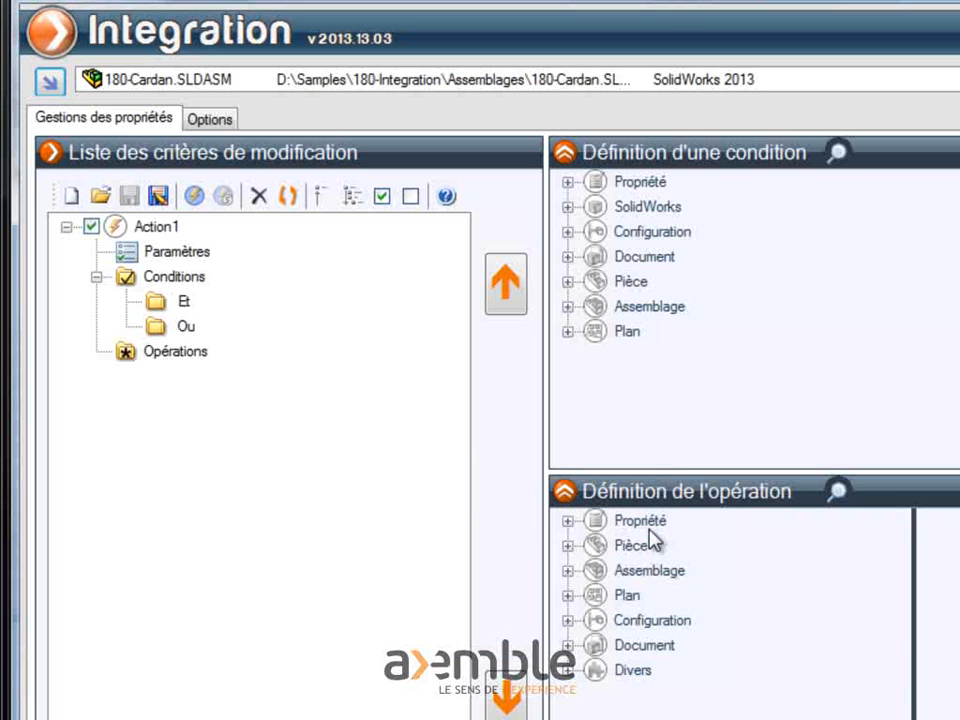
click(206, 283)
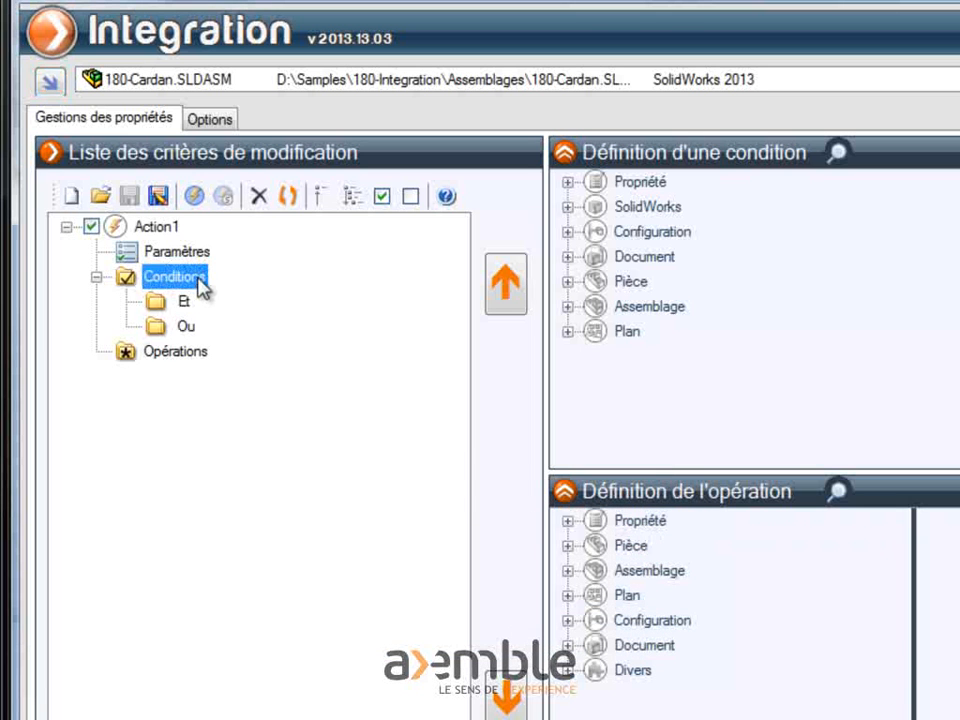
click(200, 360)
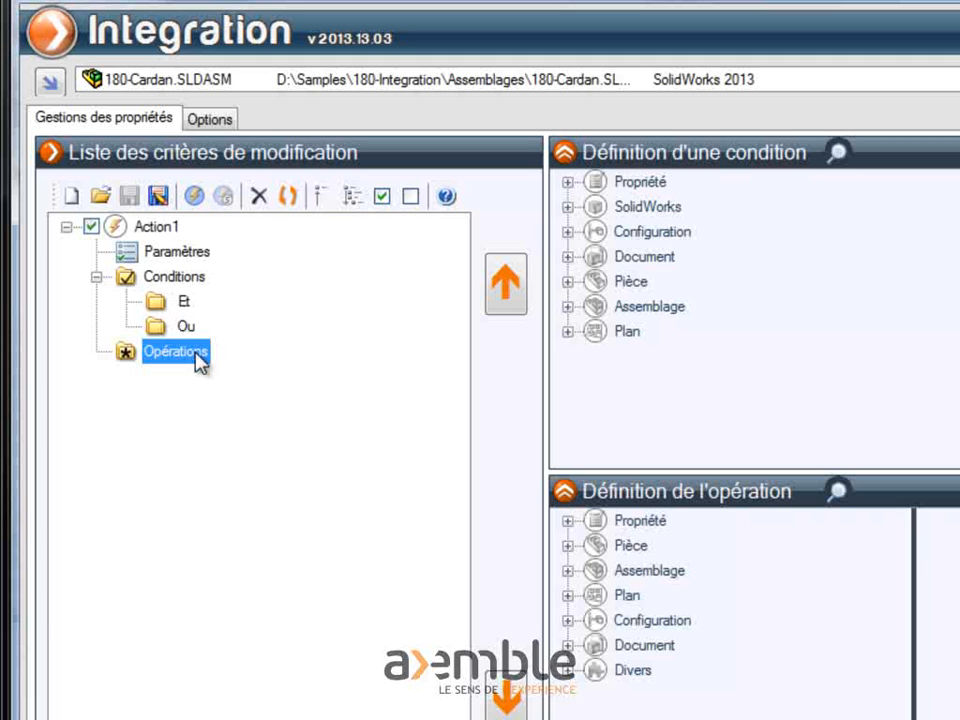
click(188, 302)
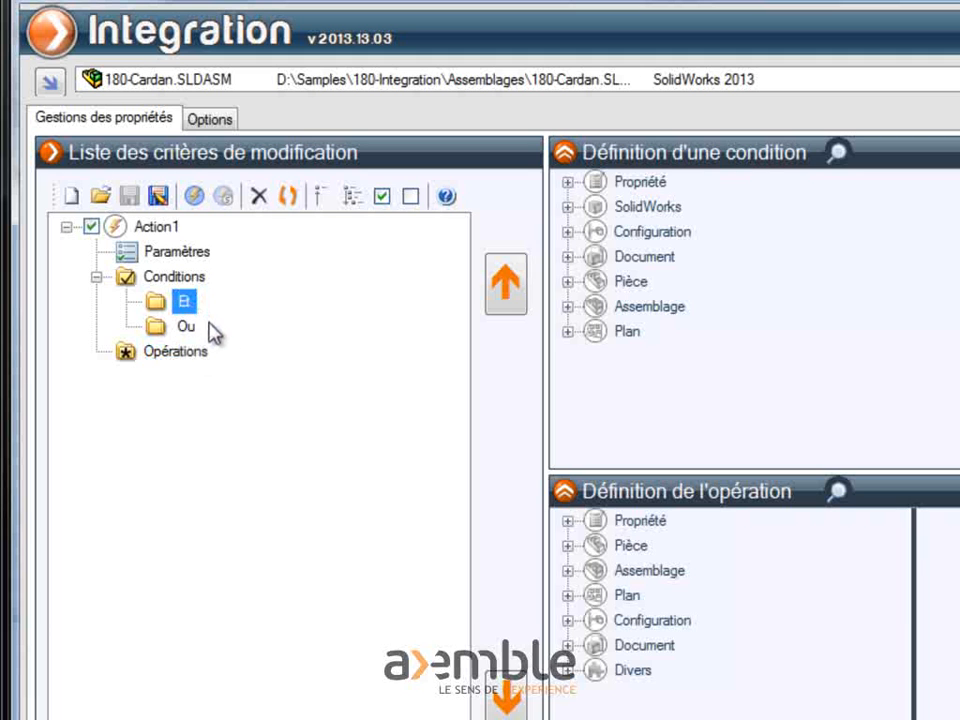
Select the Ou condition group, view the comment and save option in Action1's parameters, and close them without changes
click(190, 328)
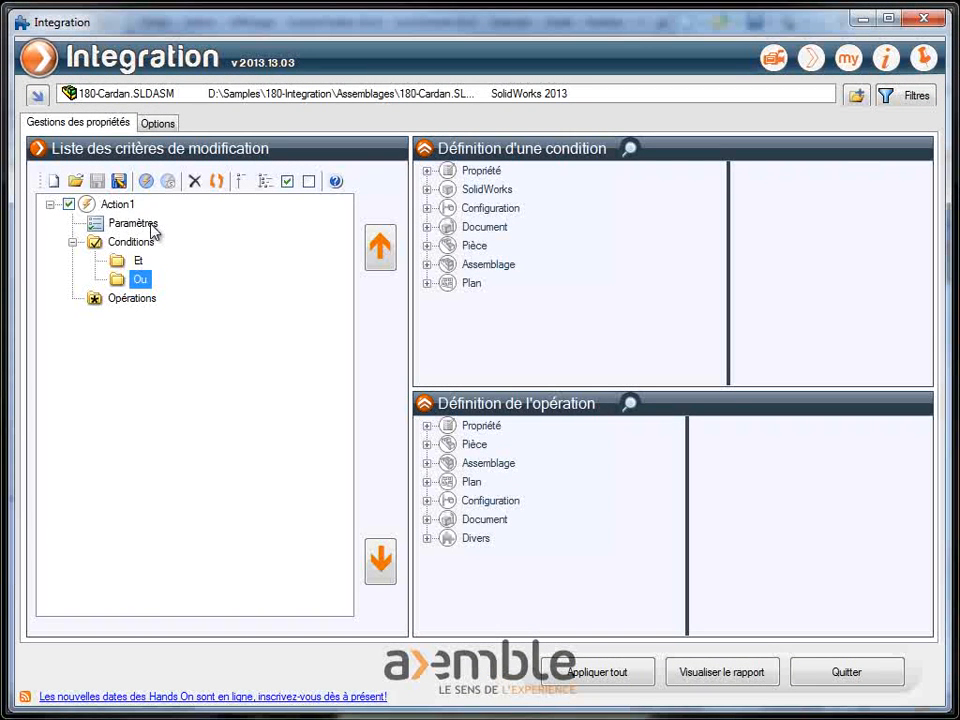
click(150, 226)
right_click(151, 226)
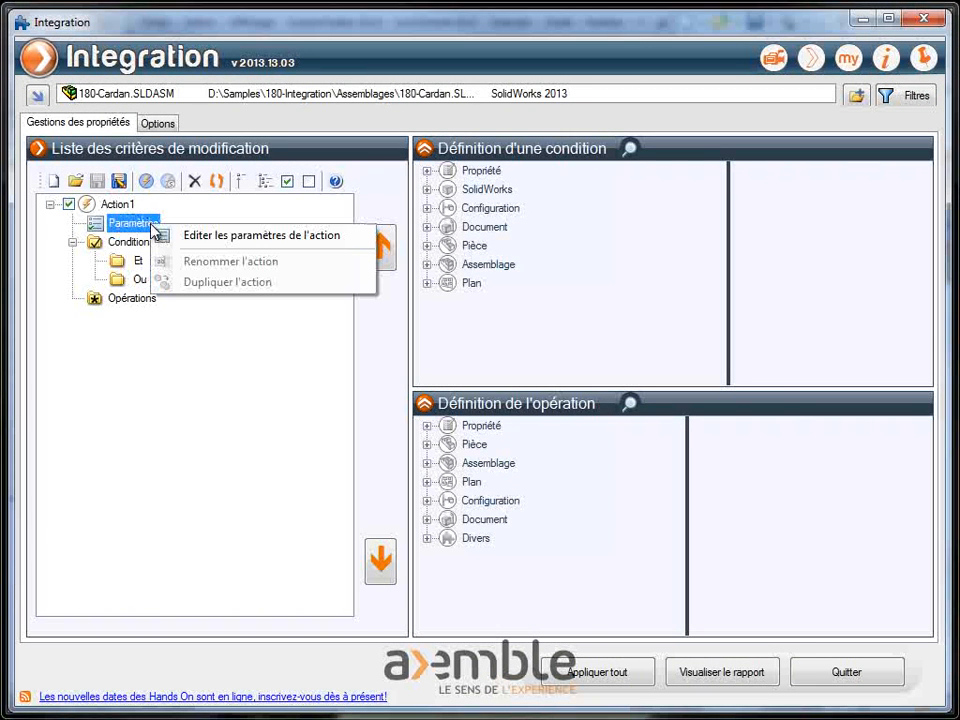
click(238, 238)
drag(549, 379, 410, 241)
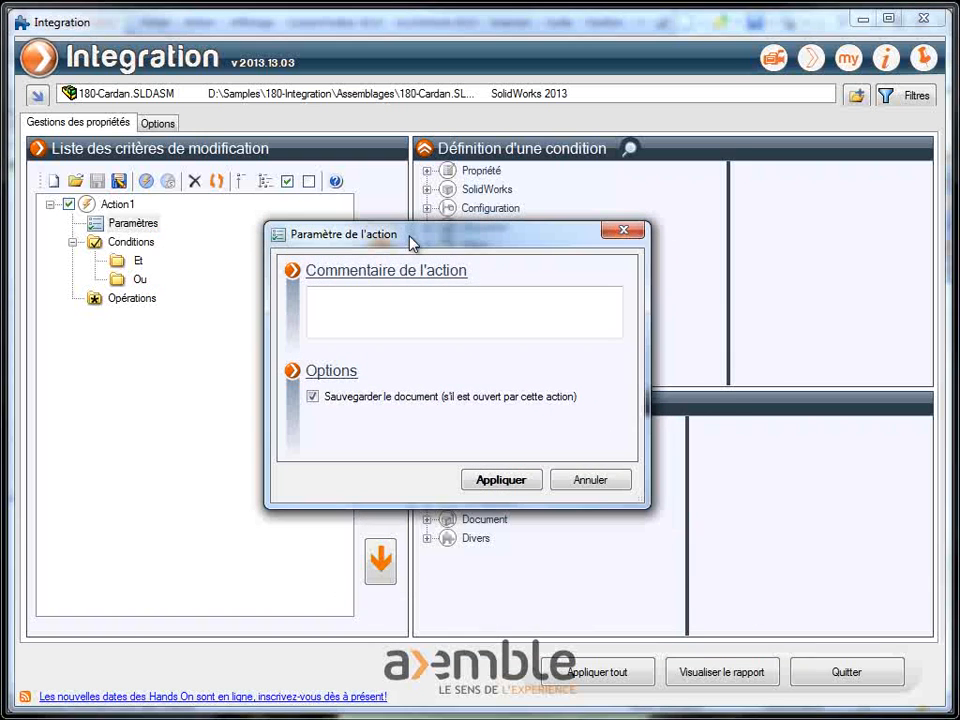
click(590, 480)
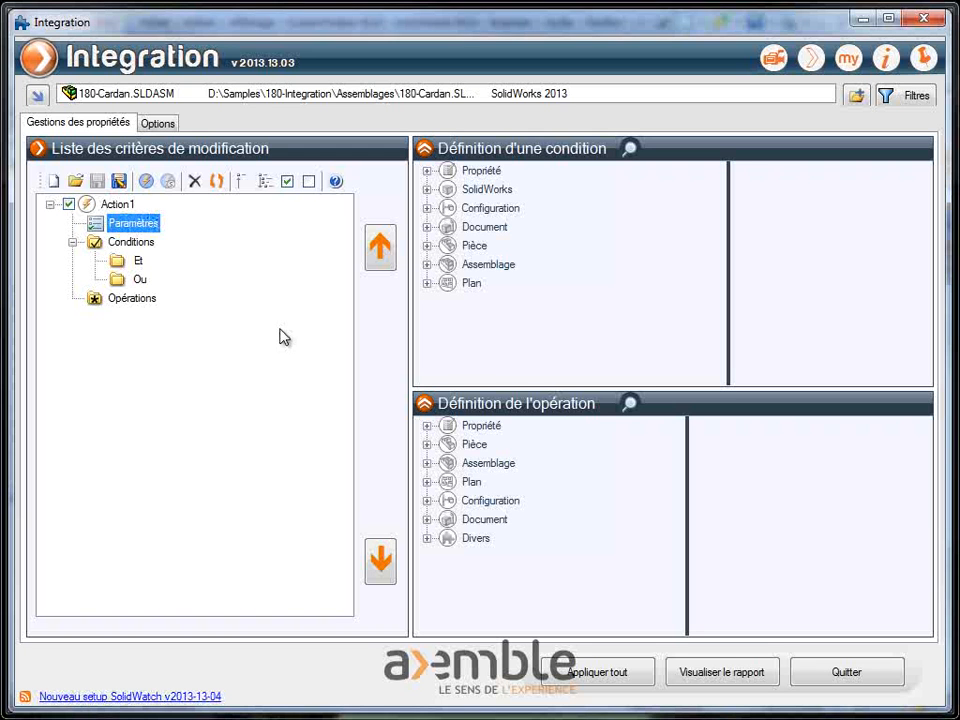
Examine the Propriété conditions and their settings, including the property name choices and the given-value conditions
click(427, 171)
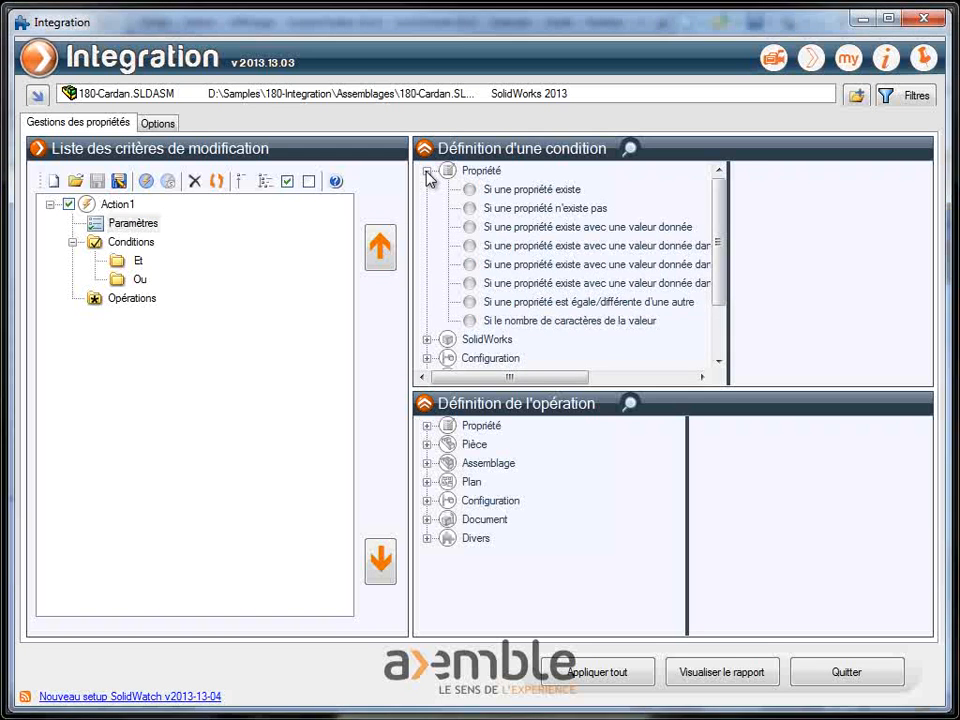
click(530, 190)
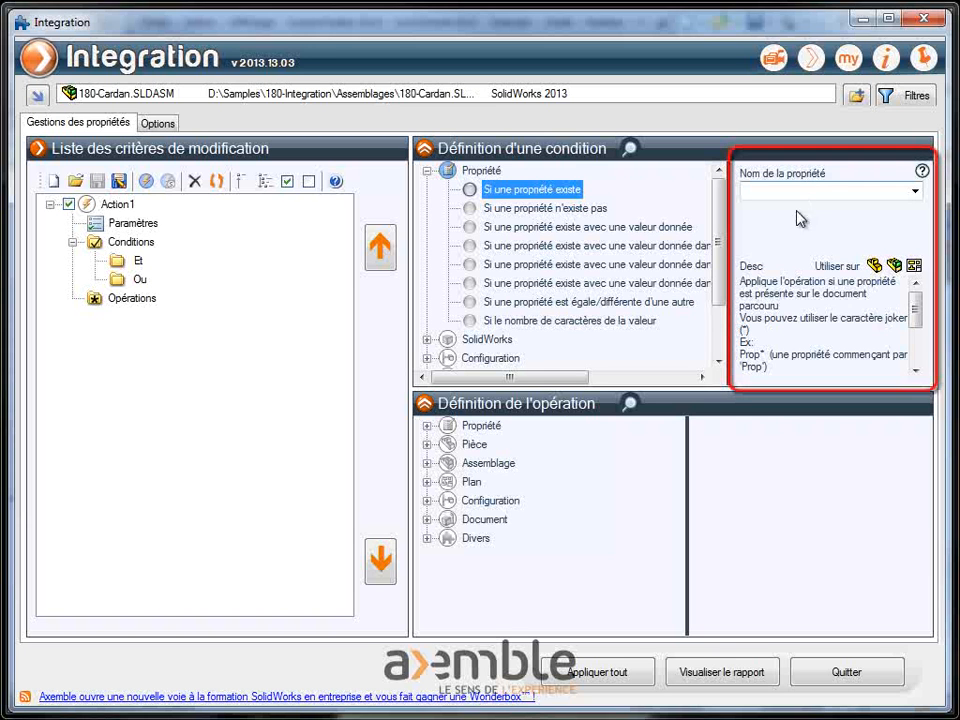
click(662, 245)
click(668, 284)
click(668, 302)
click(575, 190)
click(914, 191)
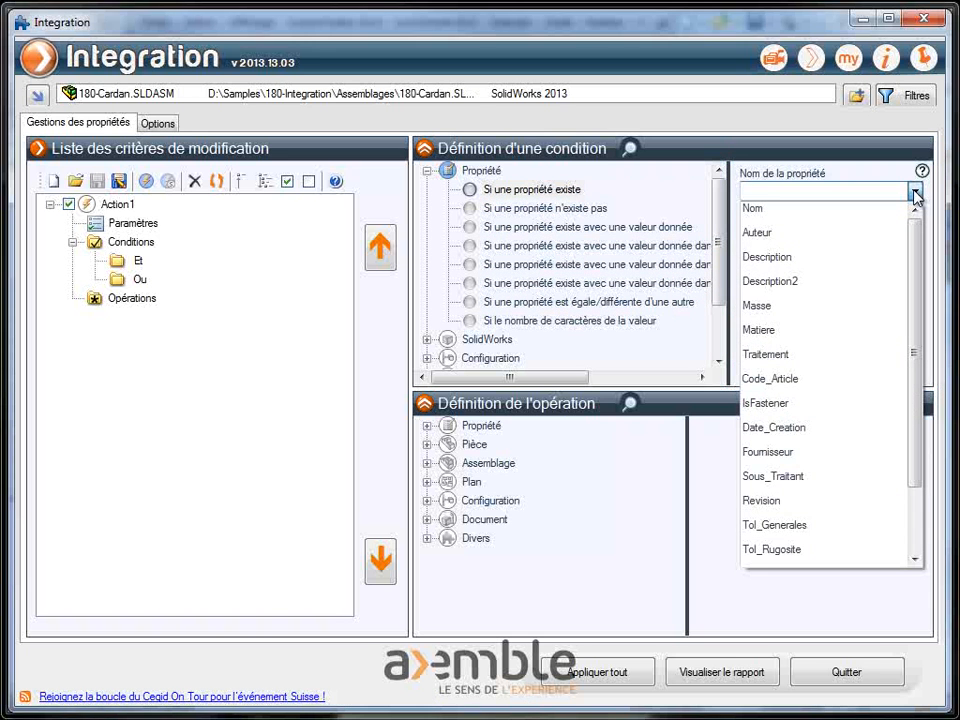
click(914, 193)
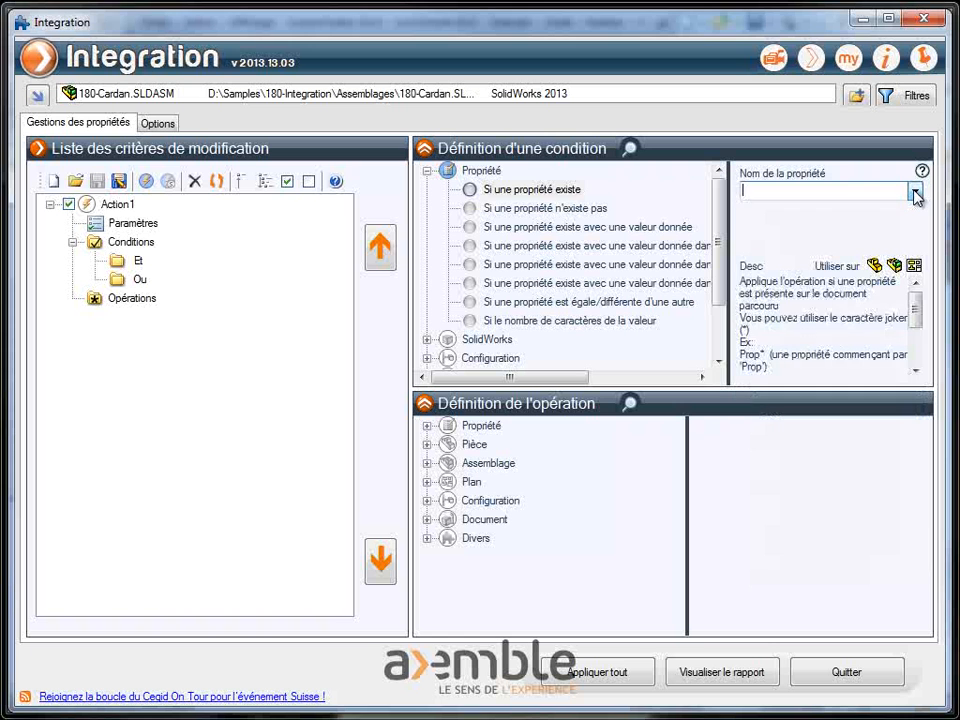
click(615, 228)
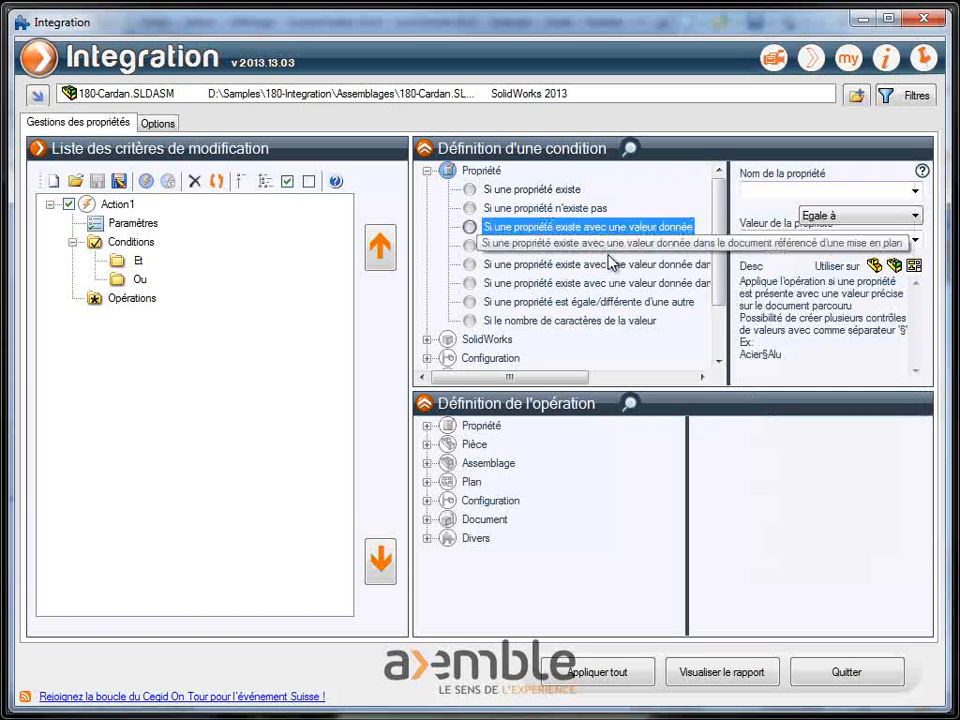
click(609, 248)
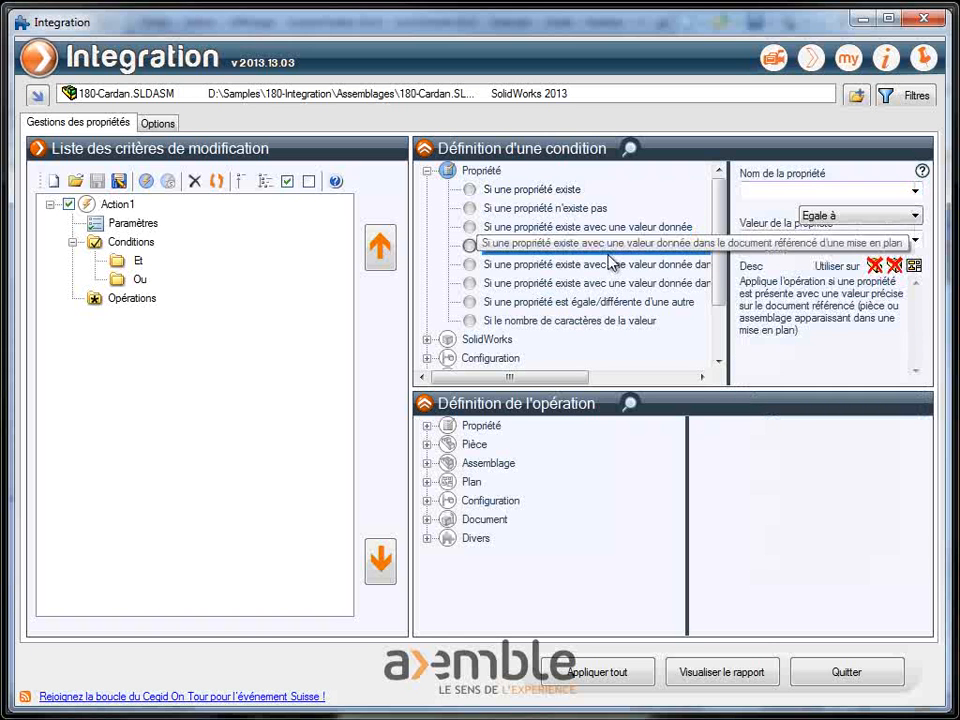
Add the condition "Si une propriété existe" for the Description property to the Ou group of Action1
click(565, 190)
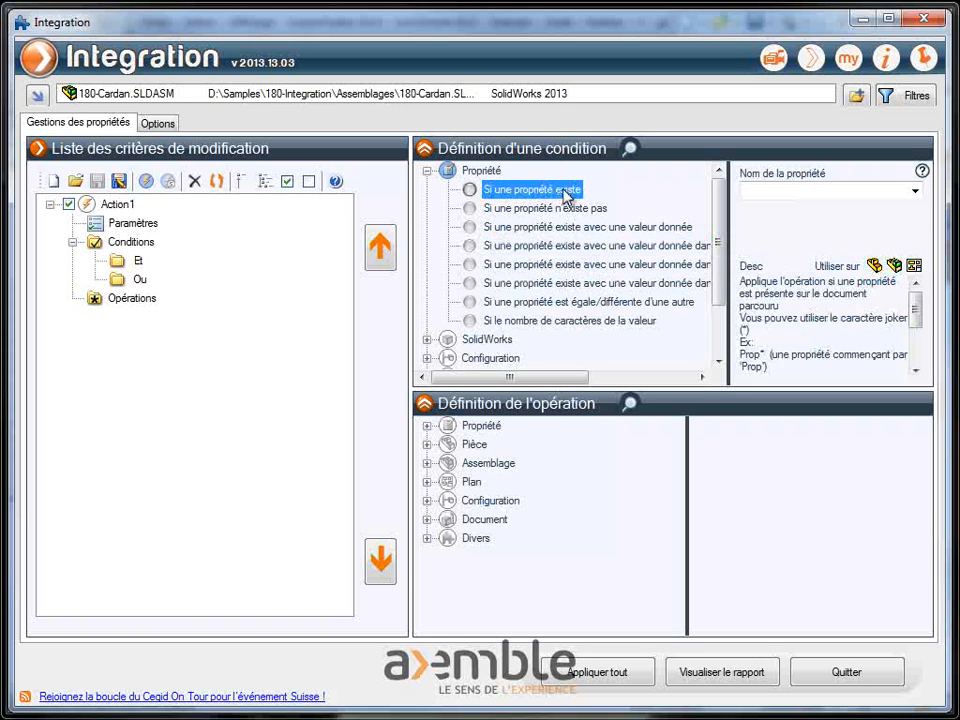
click(915, 193)
click(798, 262)
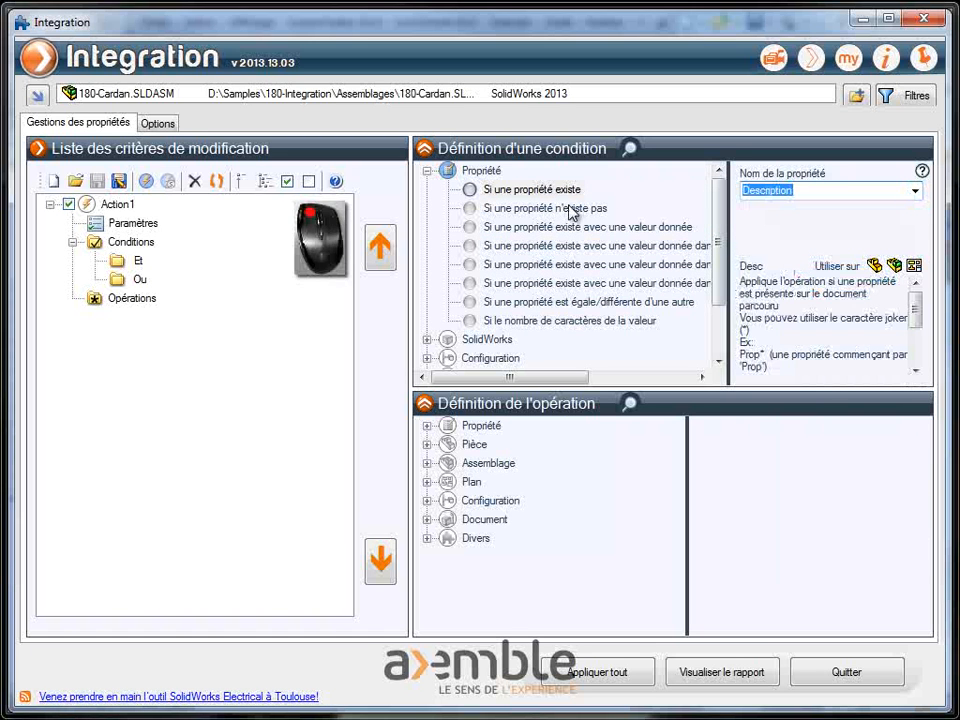
click(541, 192)
drag(541, 197, 143, 281)
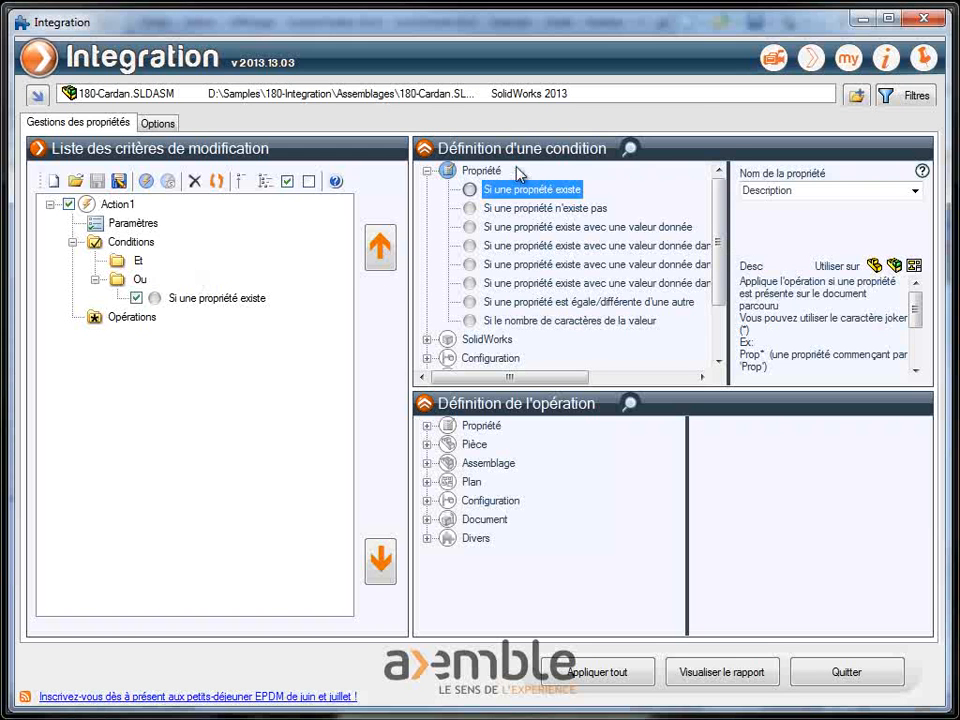
Add the operation "Ajoute/Modifie une propriété" to Action1's Opérations, setting the Description property to "Nouvelle valeur"
click(499, 149)
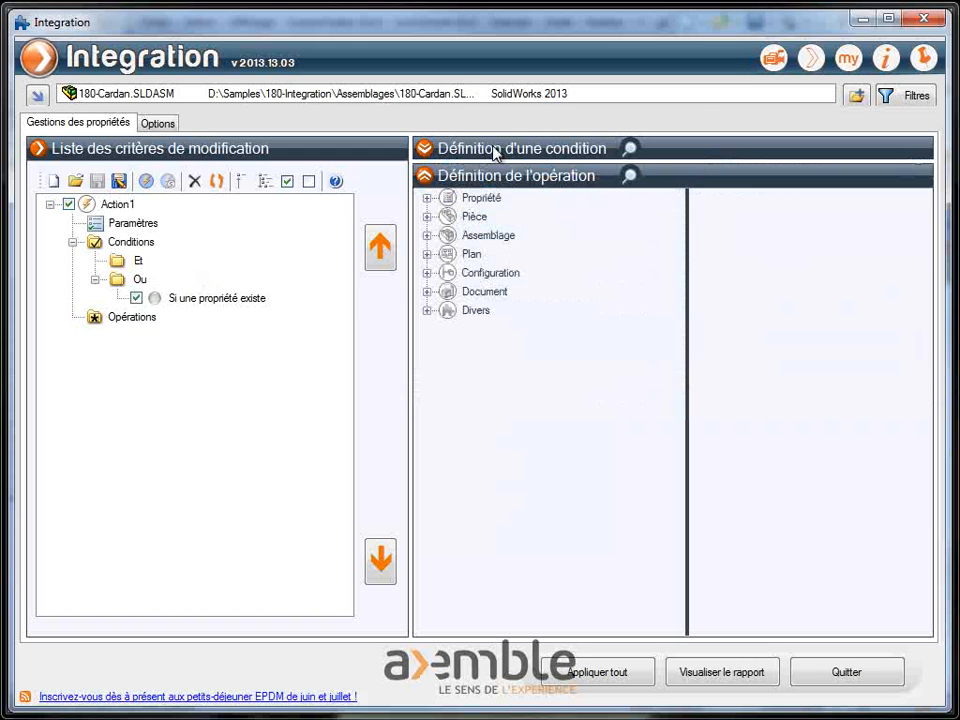
click(427, 198)
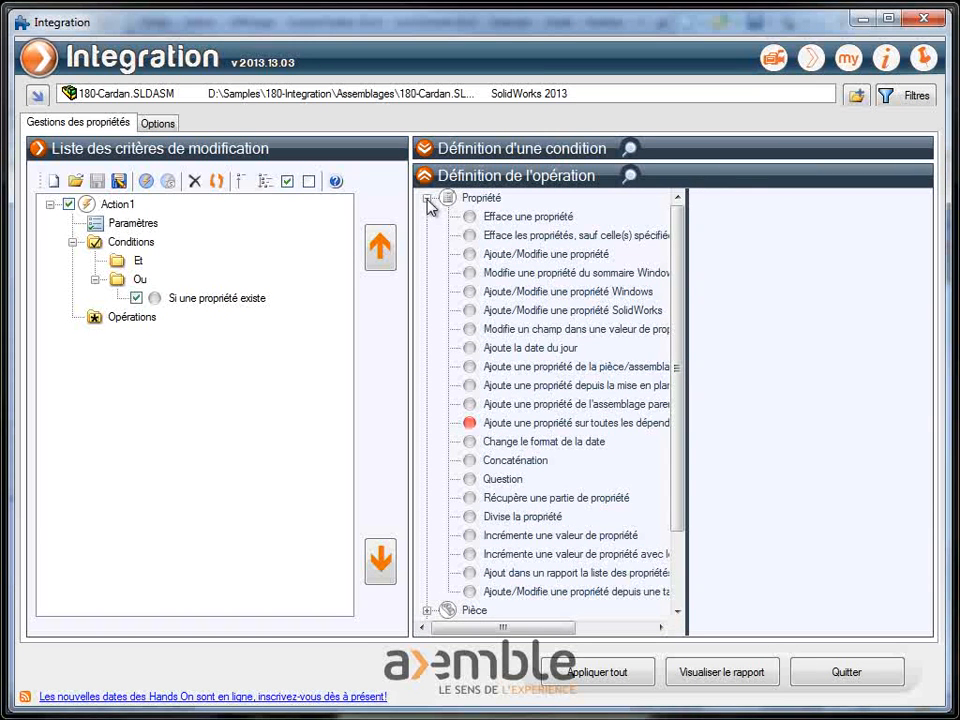
click(540, 262)
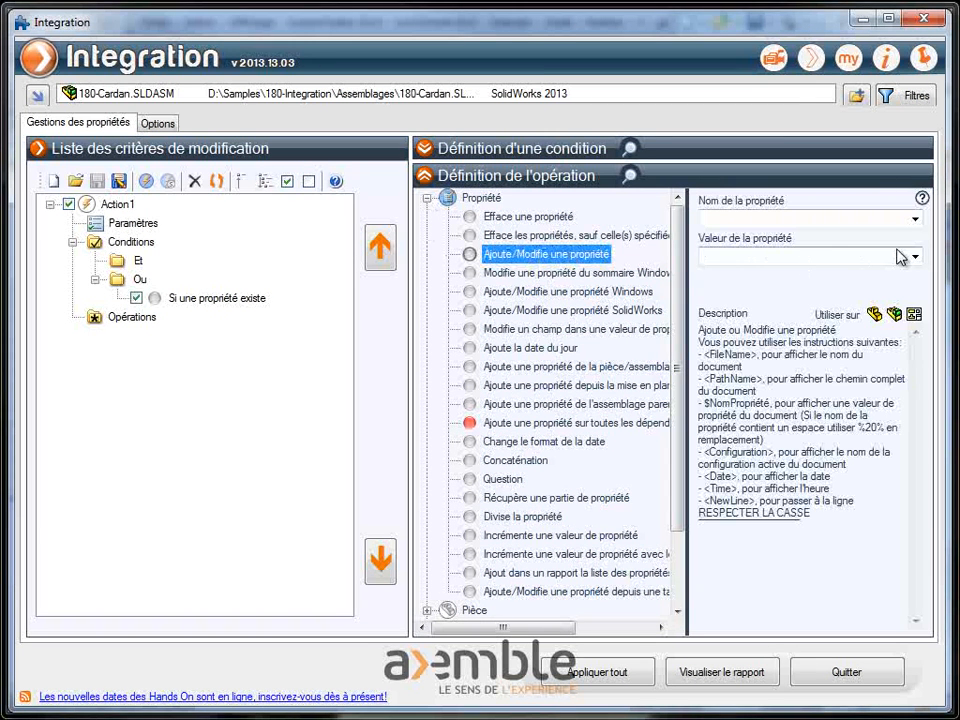
click(915, 219)
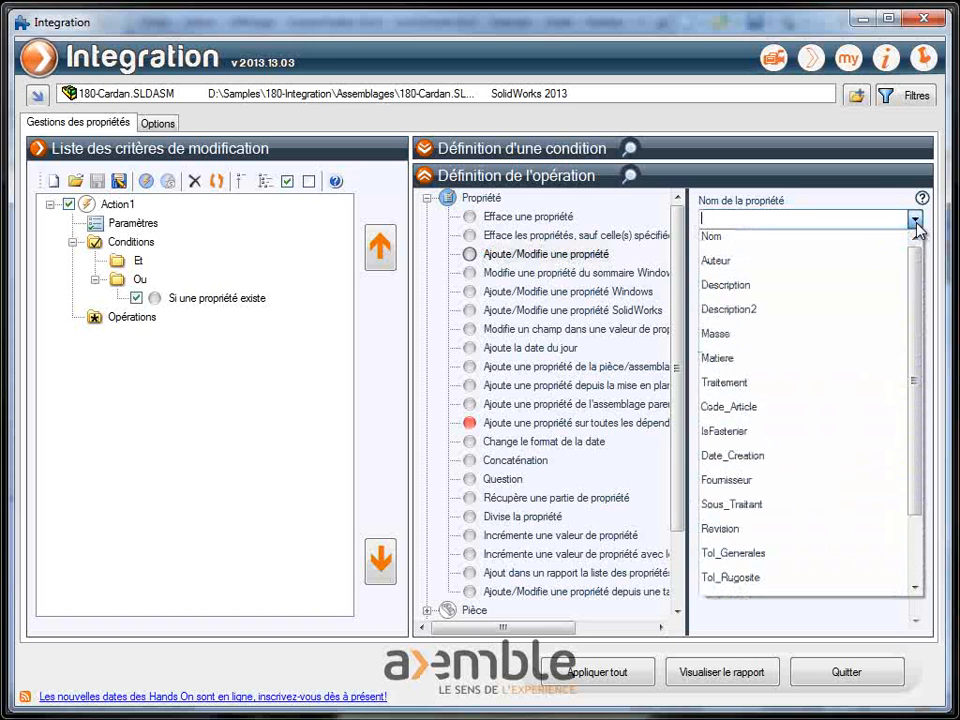
click(787, 284)
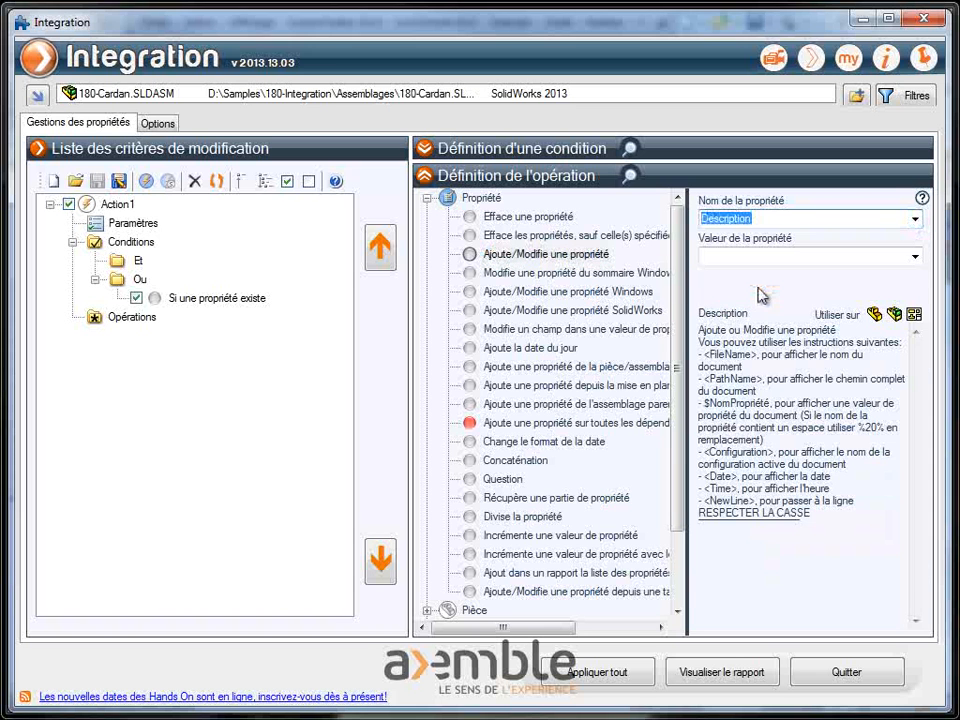
click(759, 256)
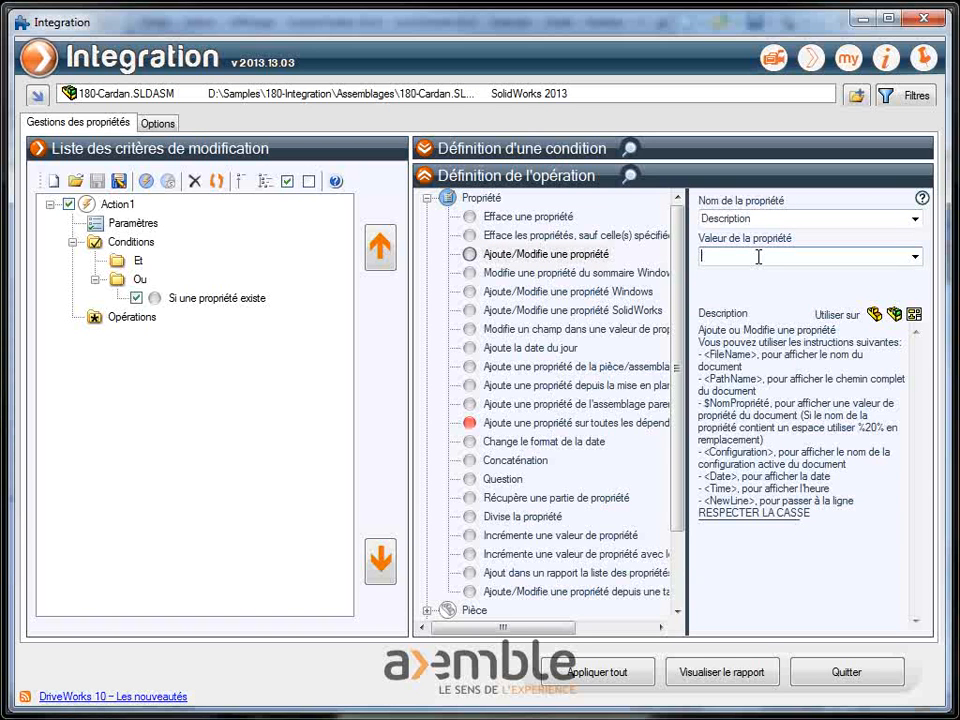
text(Nouvelle valeur)
drag(556, 253, 140, 322)
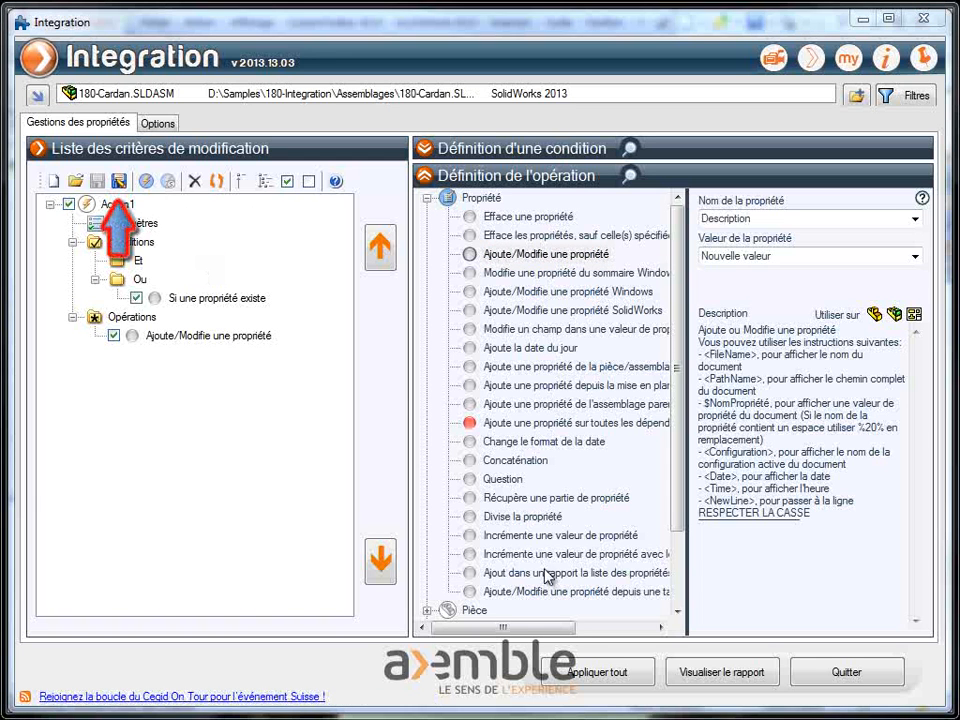
Apply all modification criteria to the listed documents and open the processing report
click(597, 675)
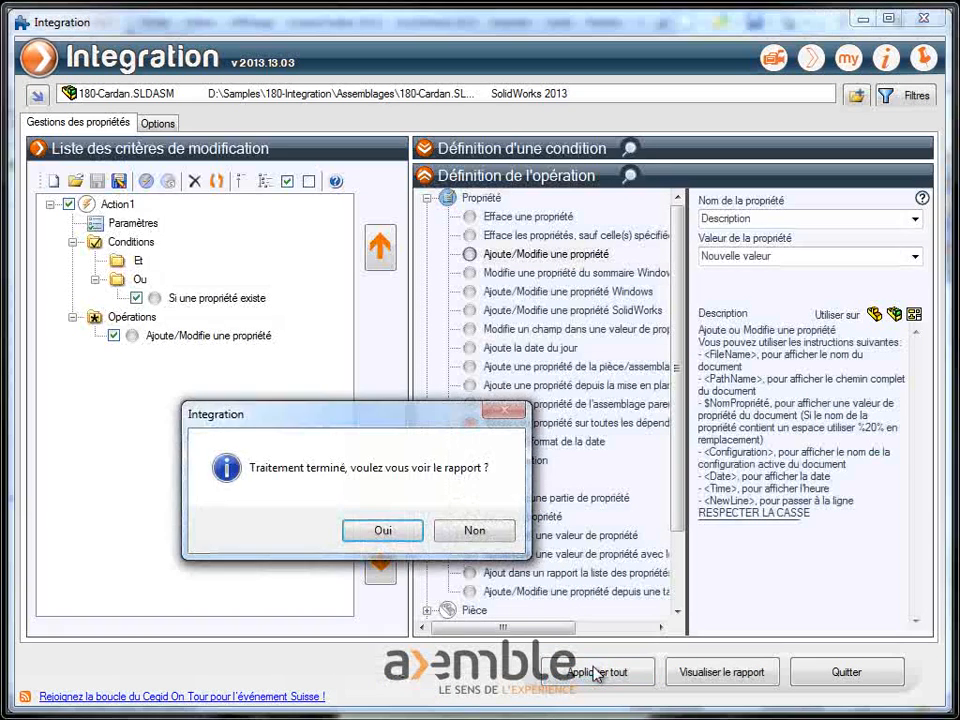
click(366, 536)
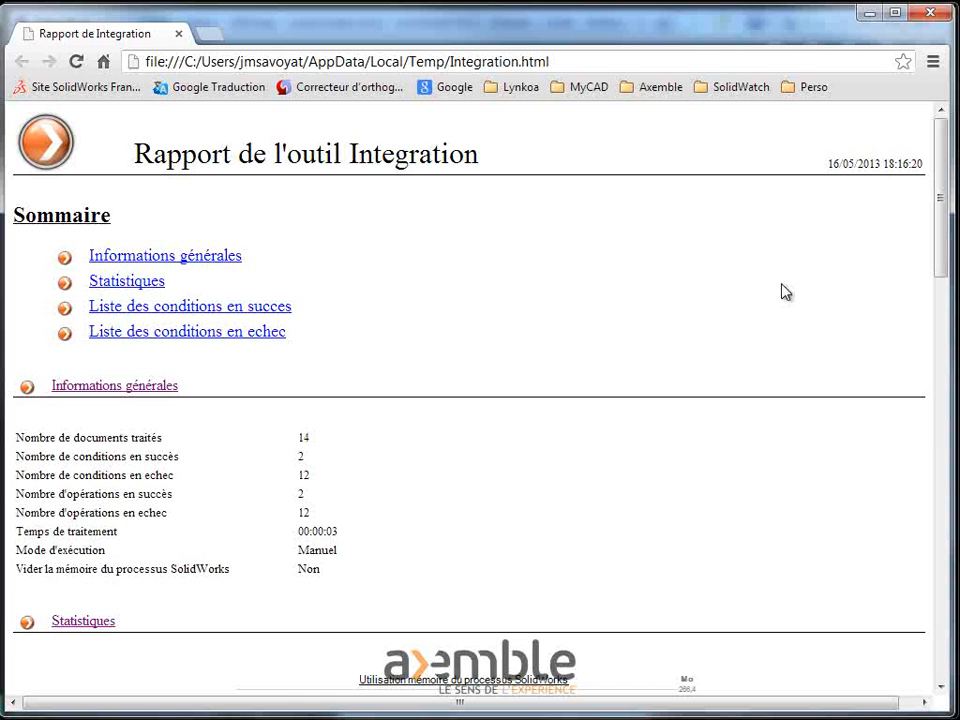
Examine the report's list of successful conditions, checking the status, Description test and property operation for the first part
drag(940, 238, 940, 402)
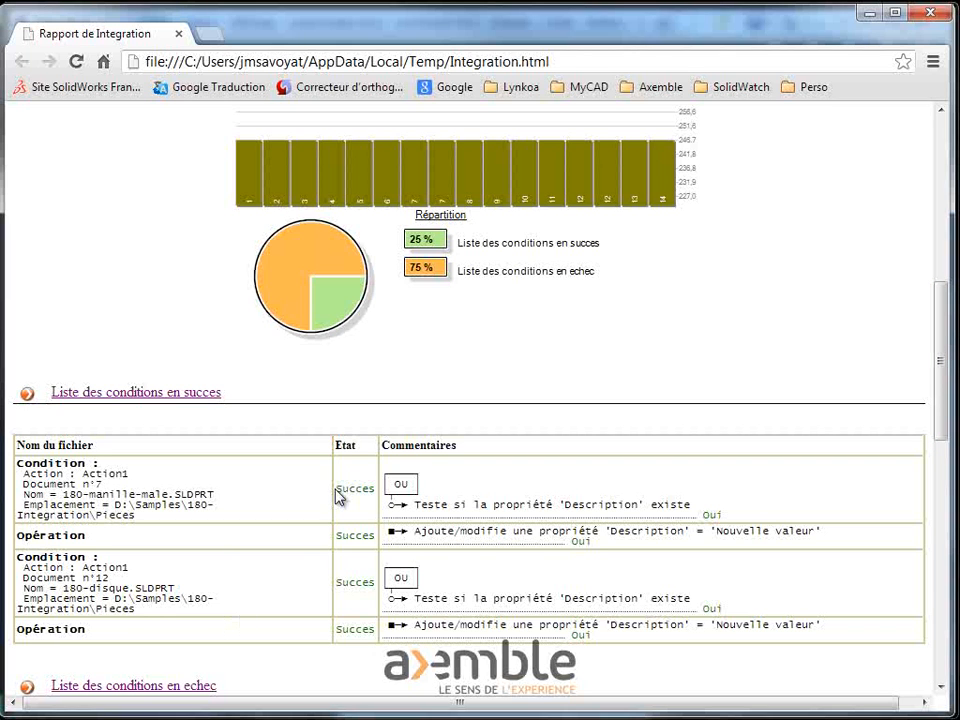
drag(337, 488, 372, 489)
click(457, 487)
drag(414, 505, 703, 510)
click(722, 508)
drag(414, 531, 909, 544)
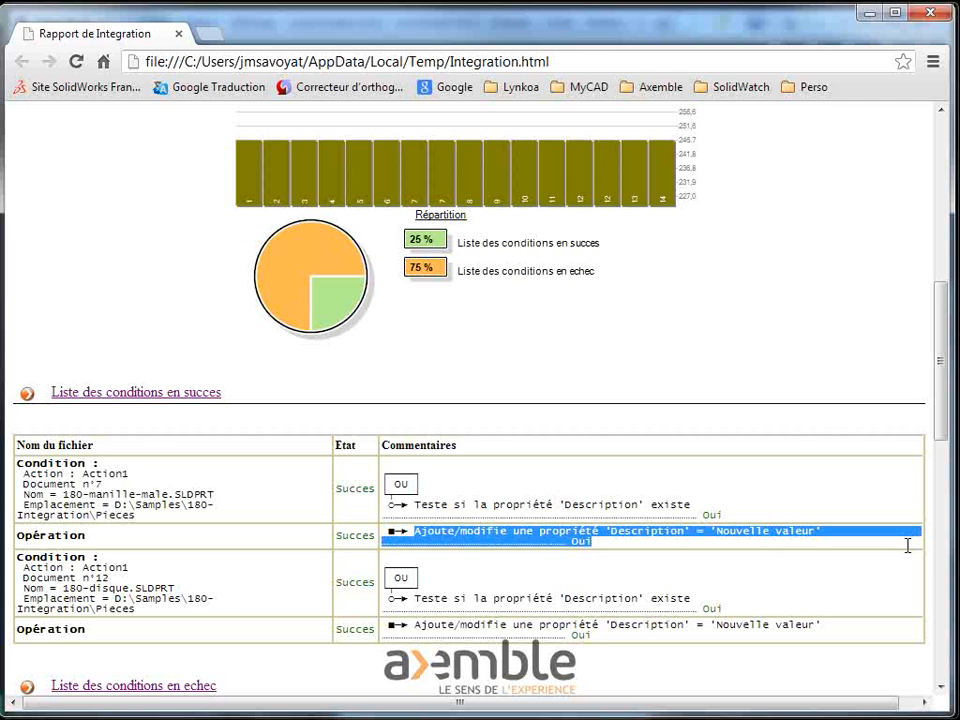
click(861, 549)
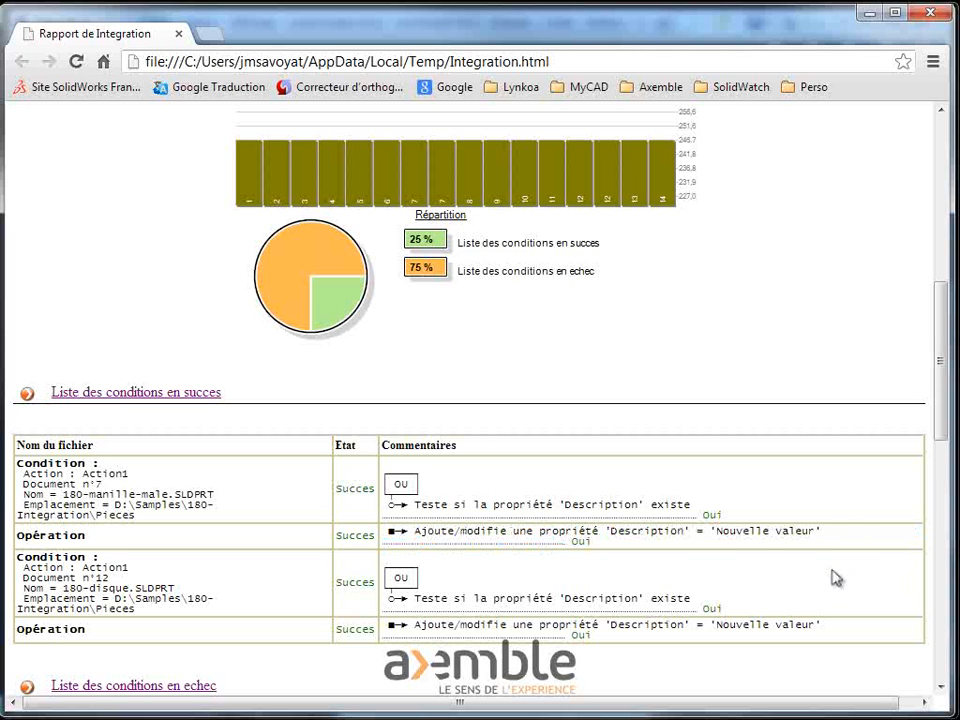
Review the report's list of failed conditions through to its last document and close the report
drag(943, 429, 943, 537)
drag(943, 573, 943, 577)
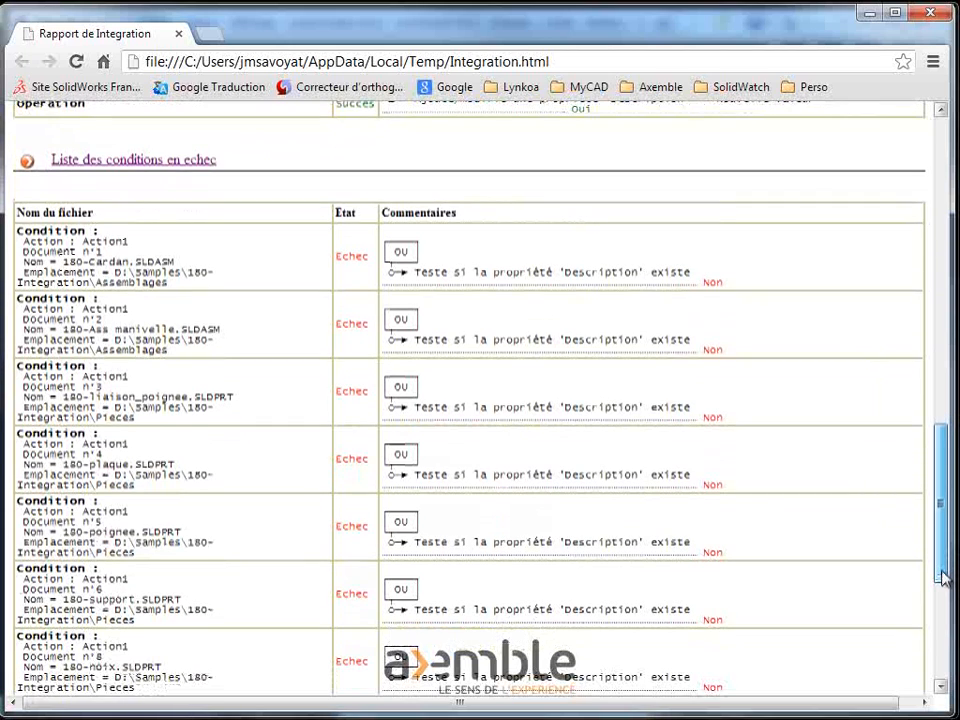
drag(943, 577, 945, 677)
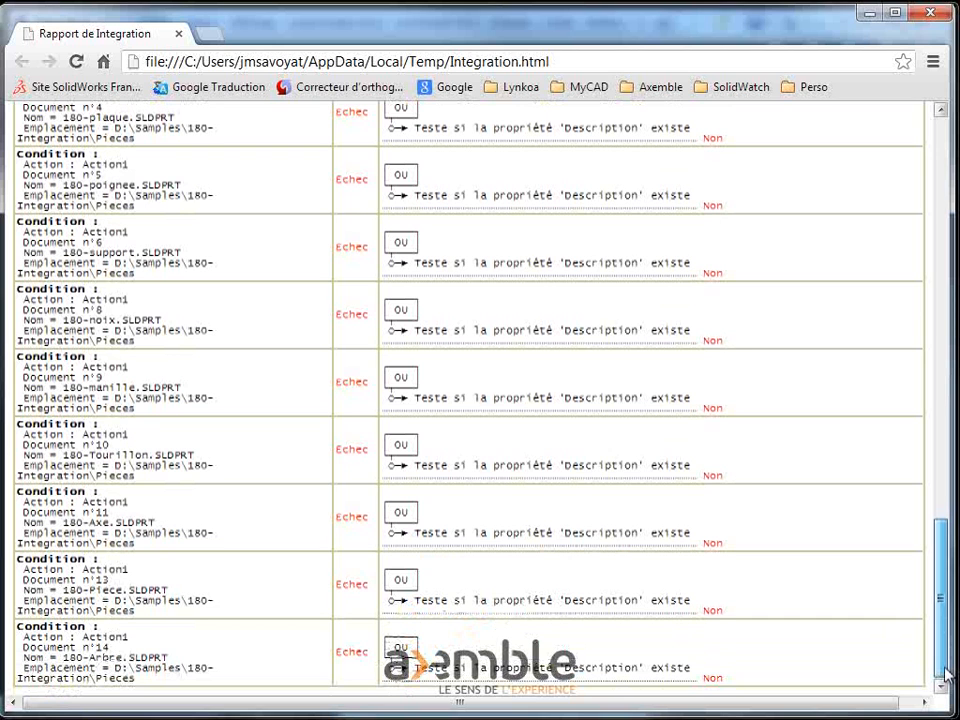
click(931, 14)
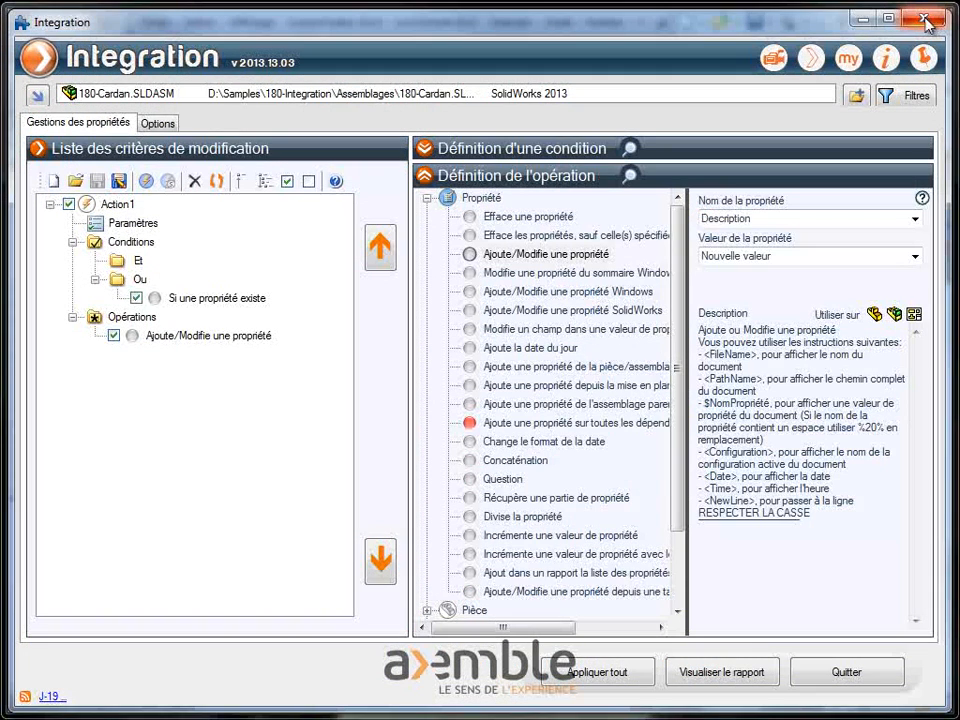
Examine the Divers operations "Créer un rapport de contrôle" and "Placer un titre (nom du document analysé)", and expand the condition definition area again
click(428, 198)
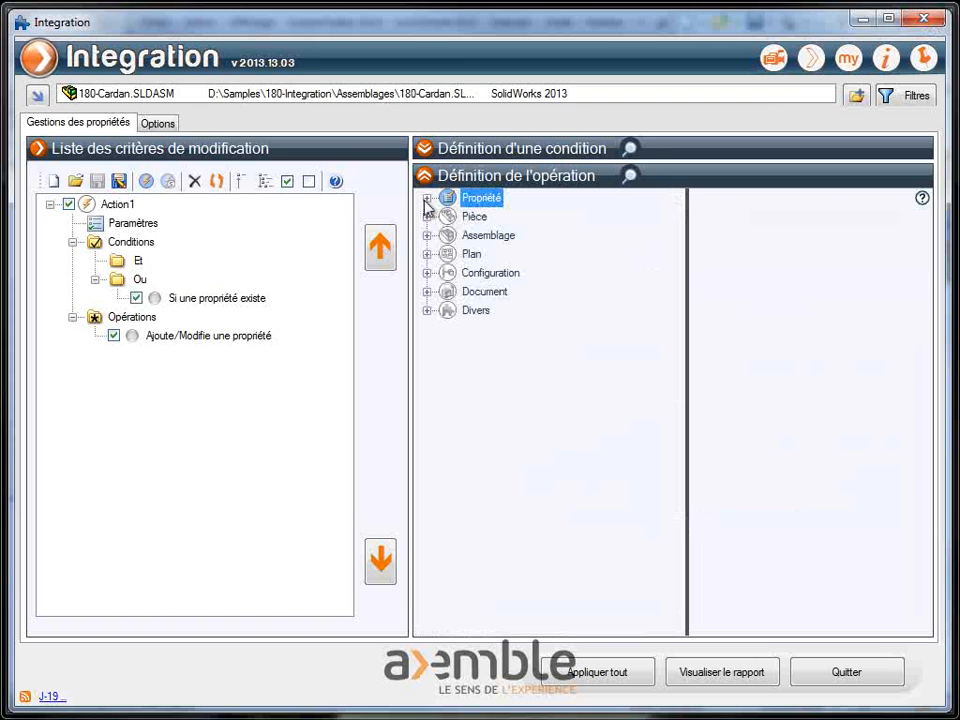
click(427, 311)
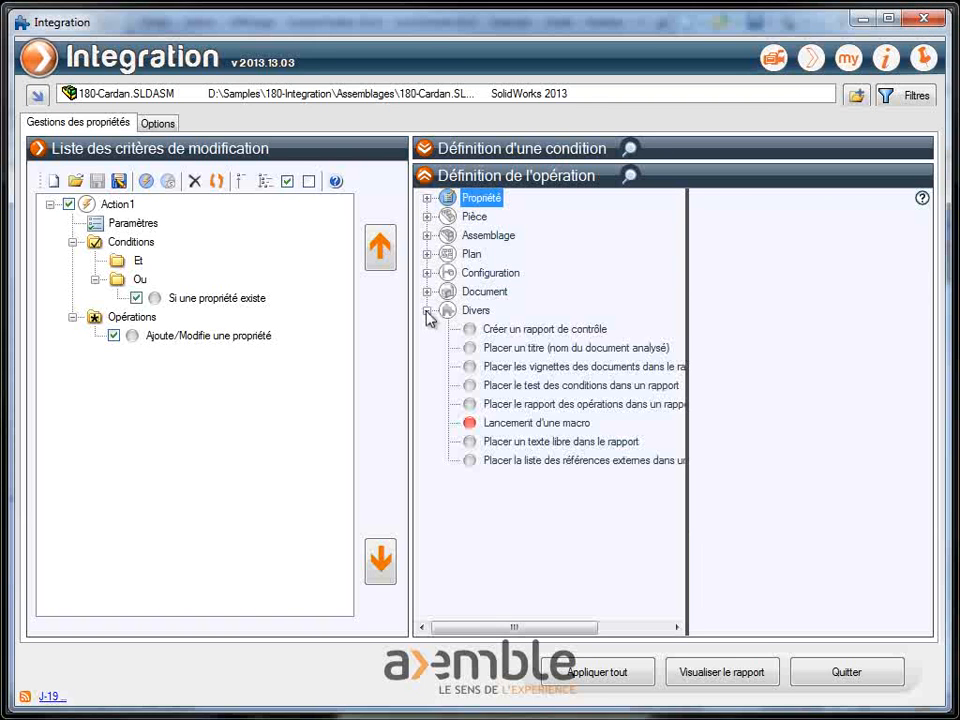
click(495, 350)
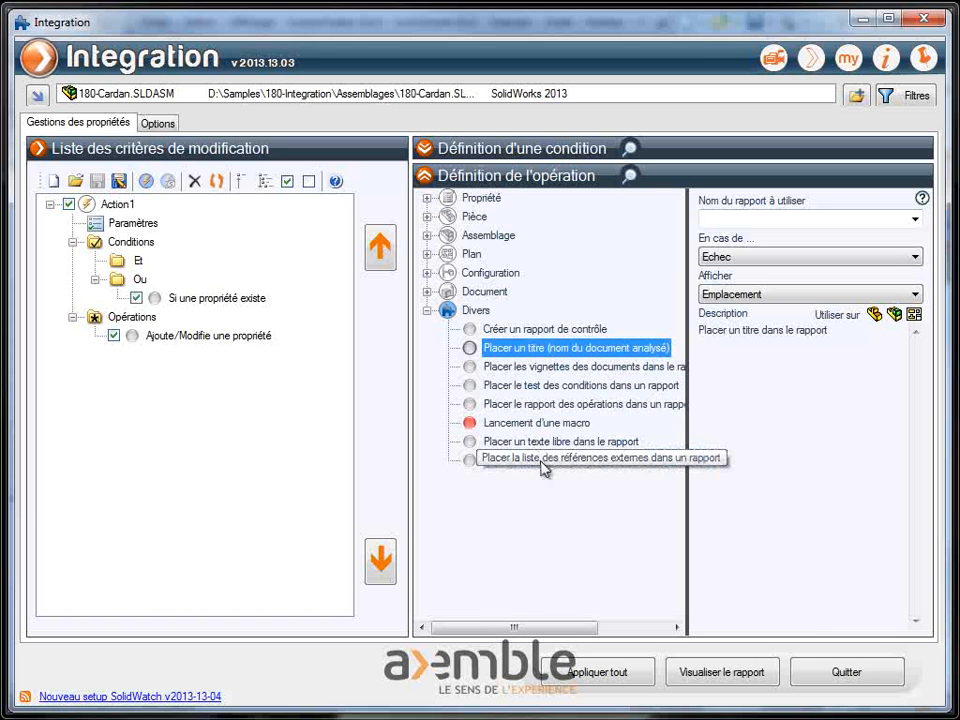
click(545, 331)
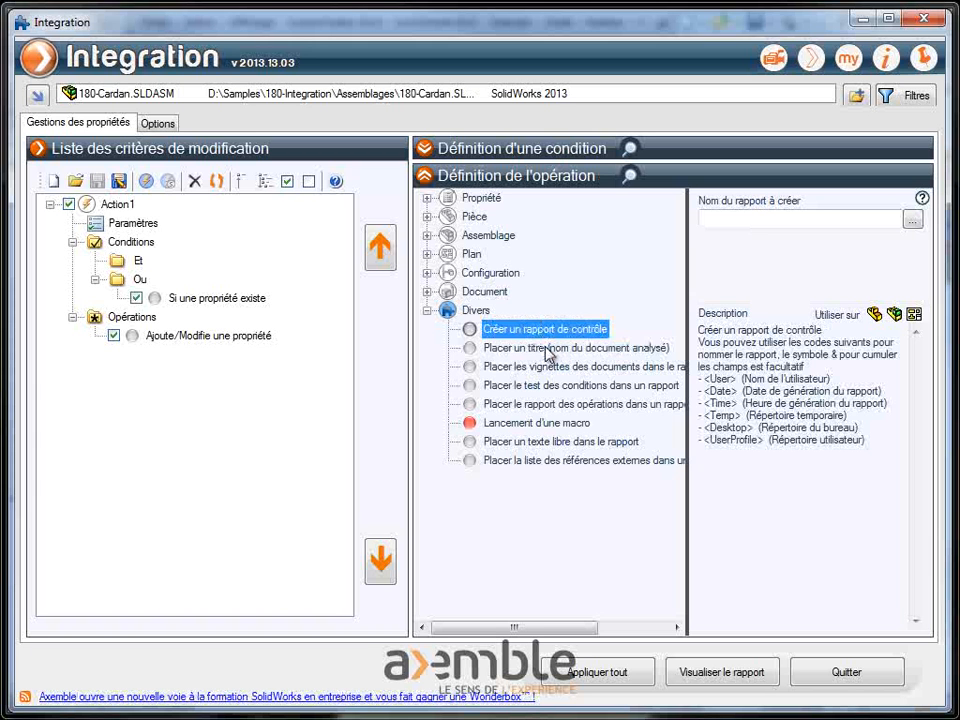
click(545, 347)
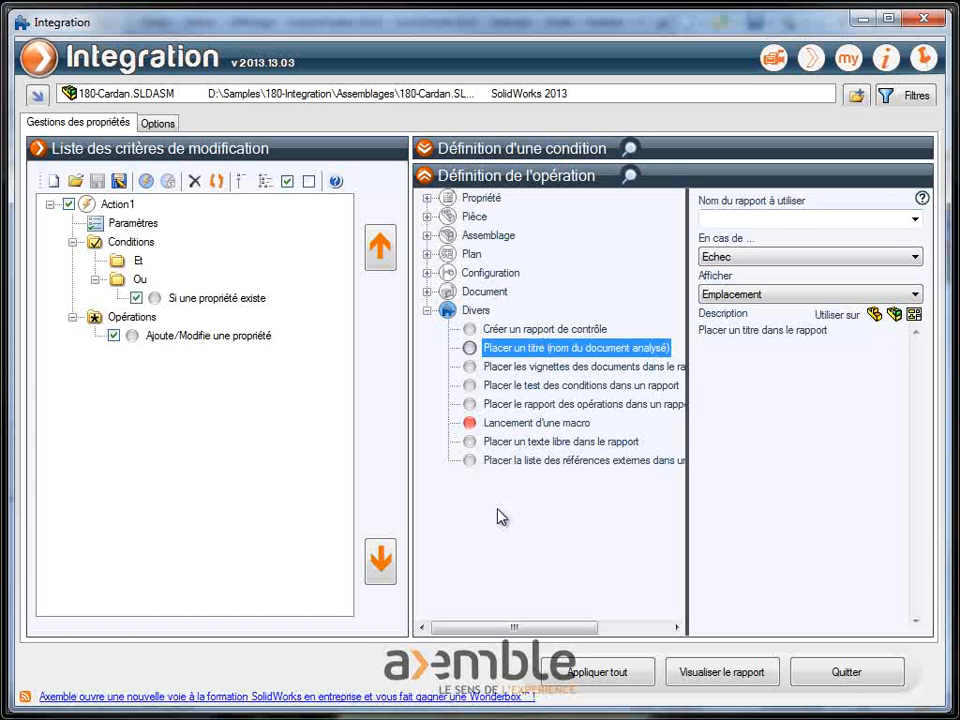
click(426, 149)
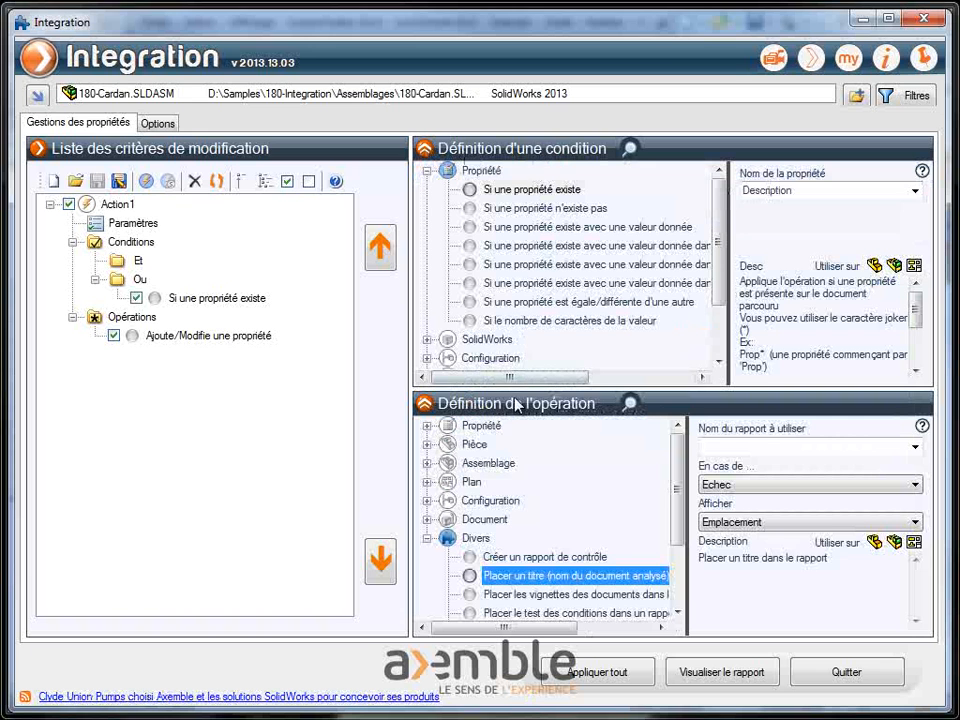
View the general options, return to the property management view and close Integration
click(157, 125)
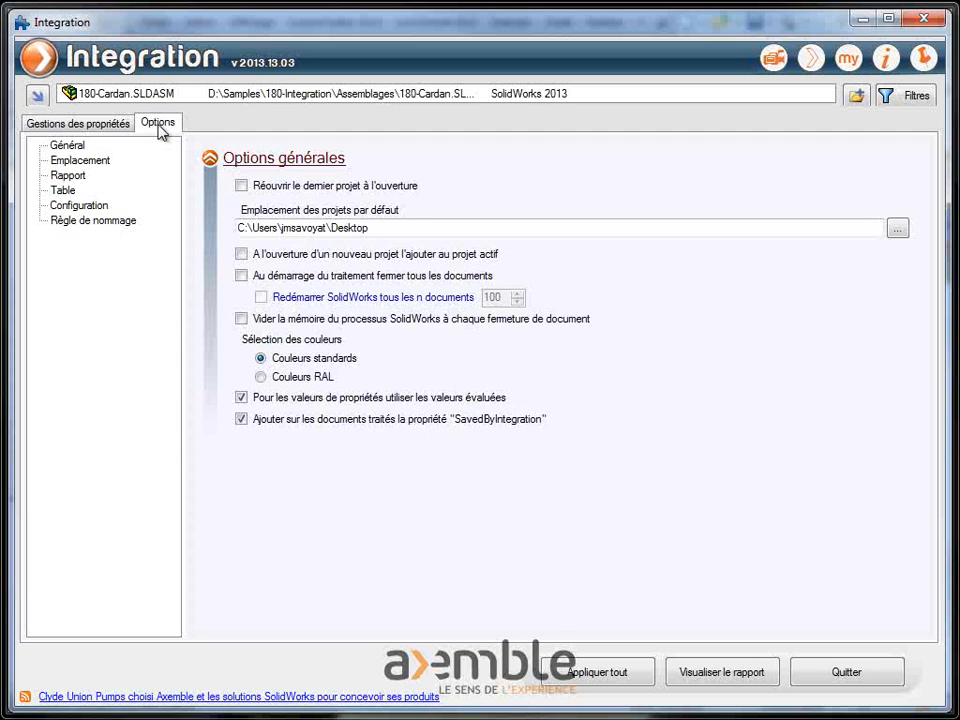
click(89, 127)
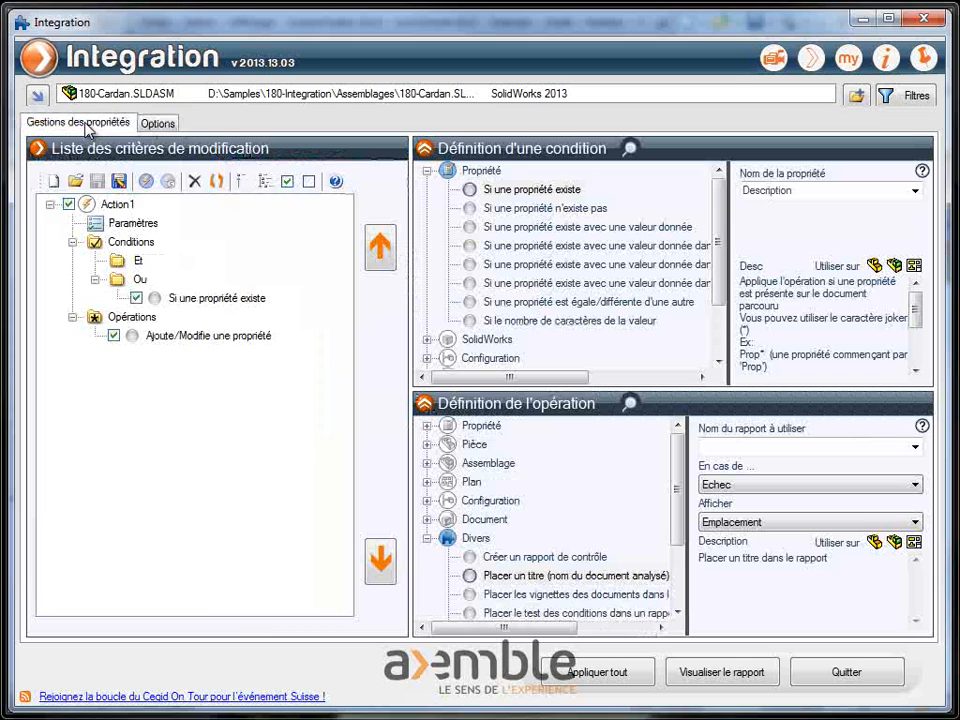
click(938, 20)
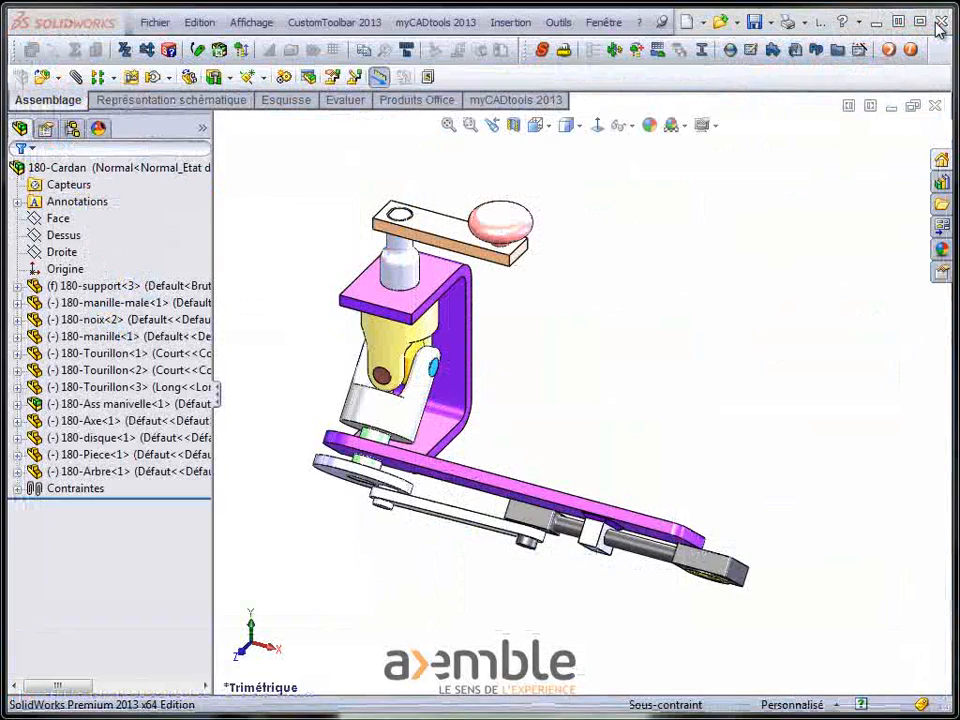